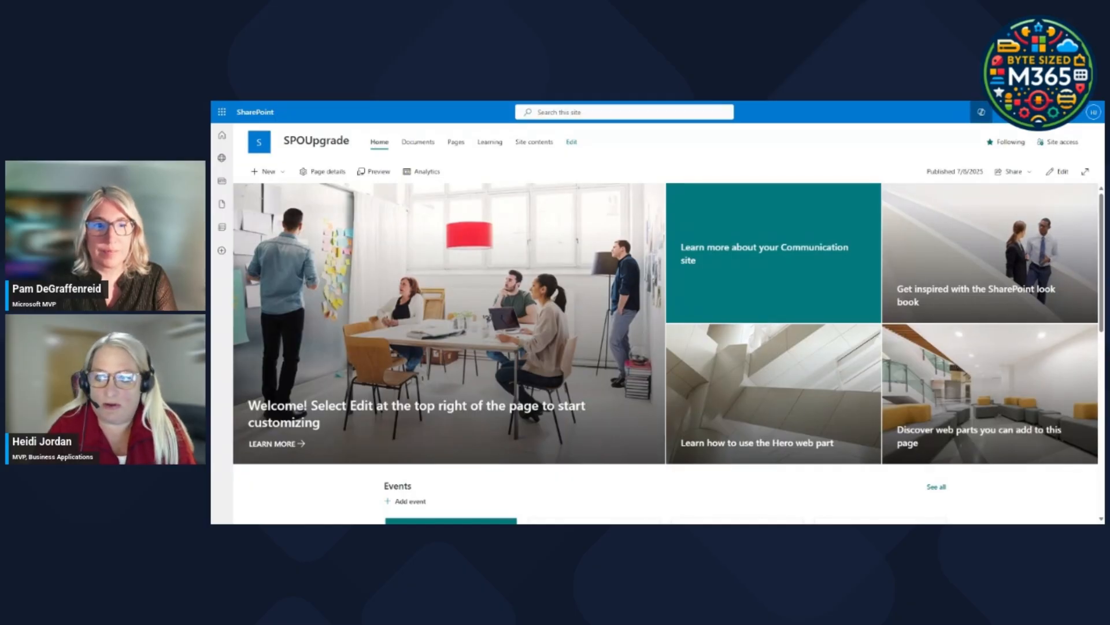
Open the site's Copilot agent chat and ask "Are there any meeting minutes on this site?"
{"action": "left_click", "coordinate": [982, 111]}
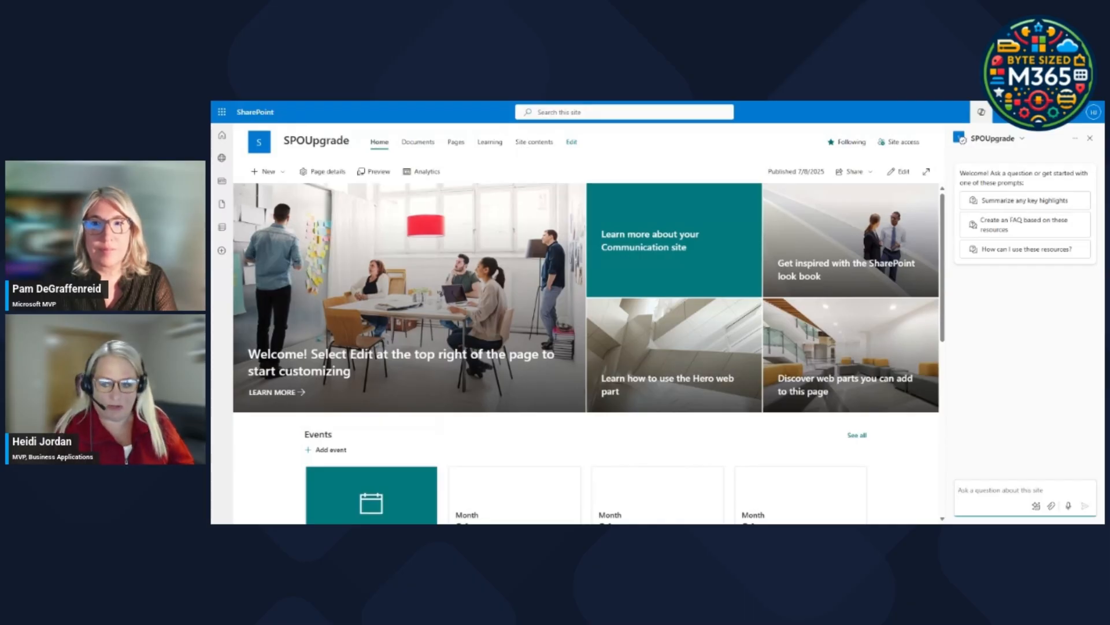
{"action": "type", "text": "Are"}
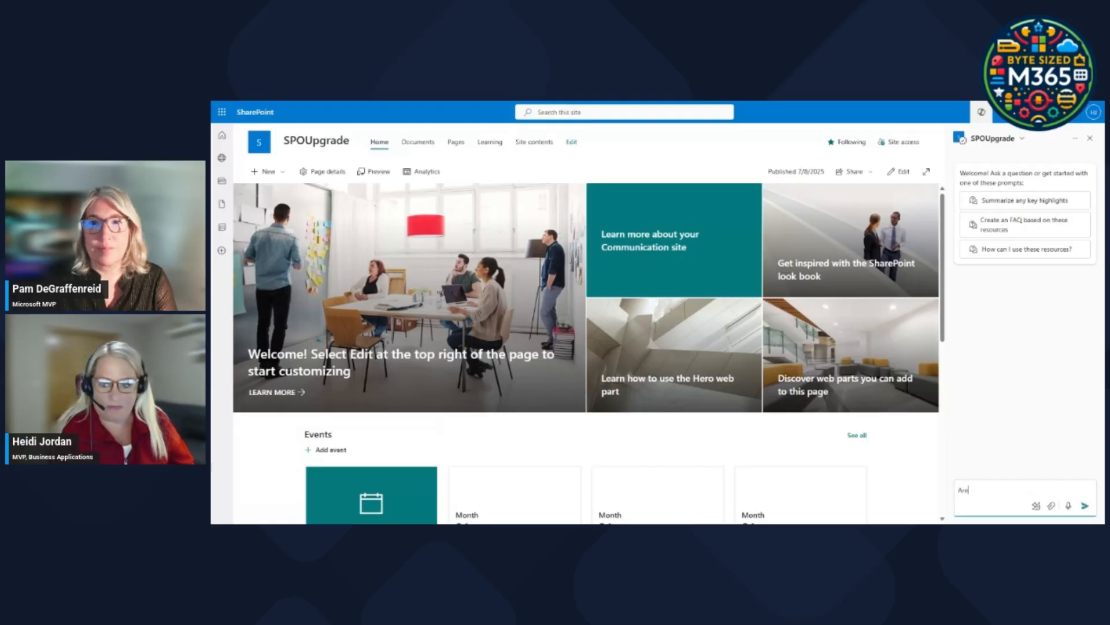
{"action": "type", "text": " there any meeting"}
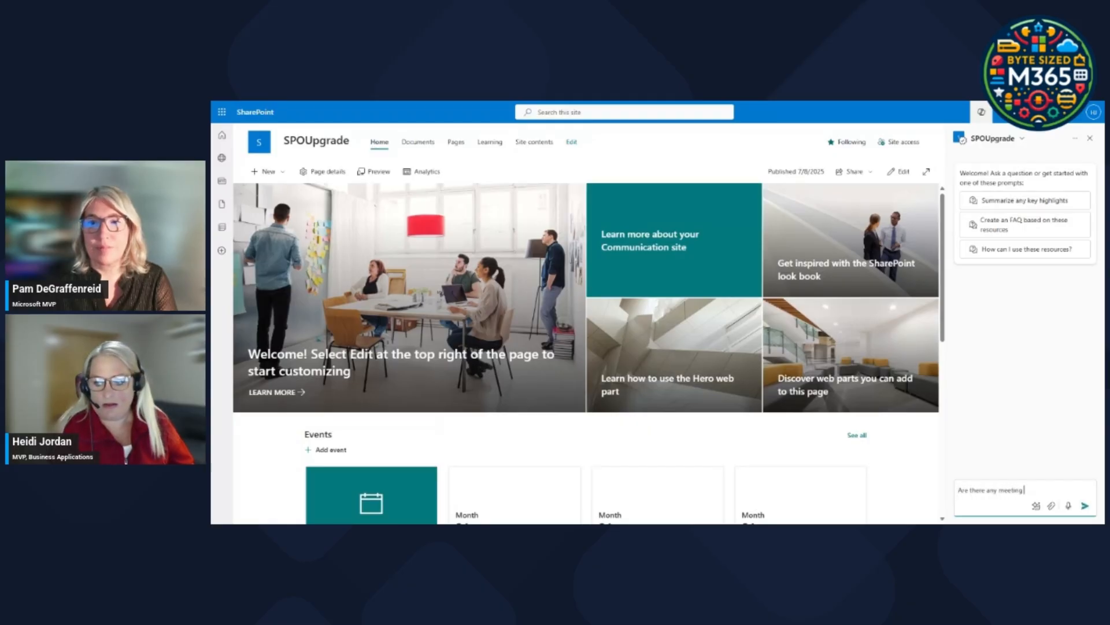
{"action": "type", "text": " minutes on"}
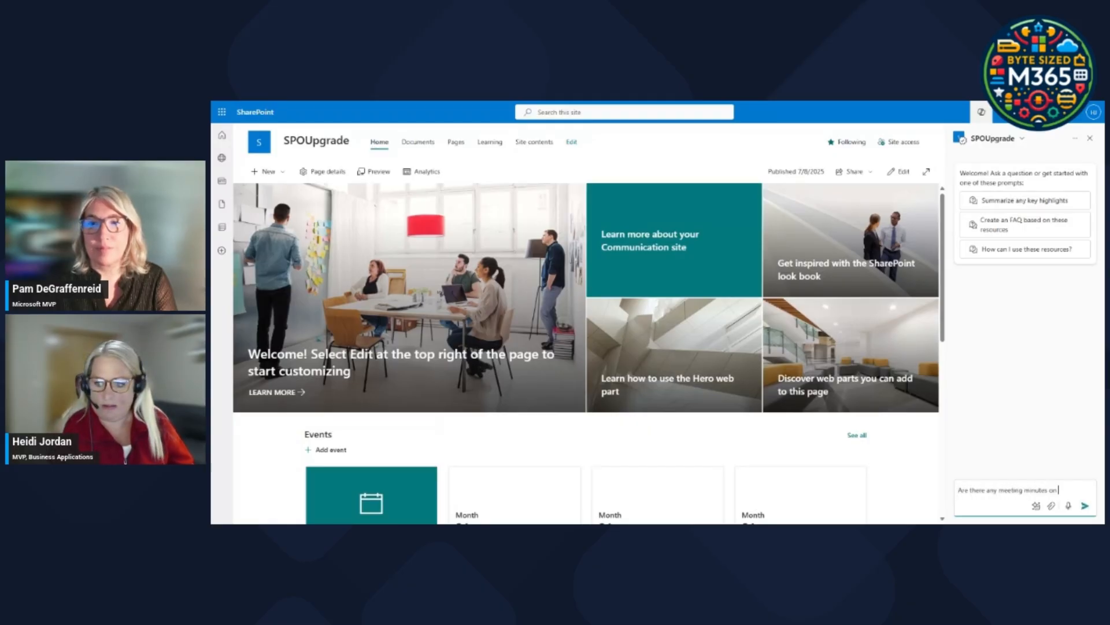
{"action": "type", "text": " this site?"}
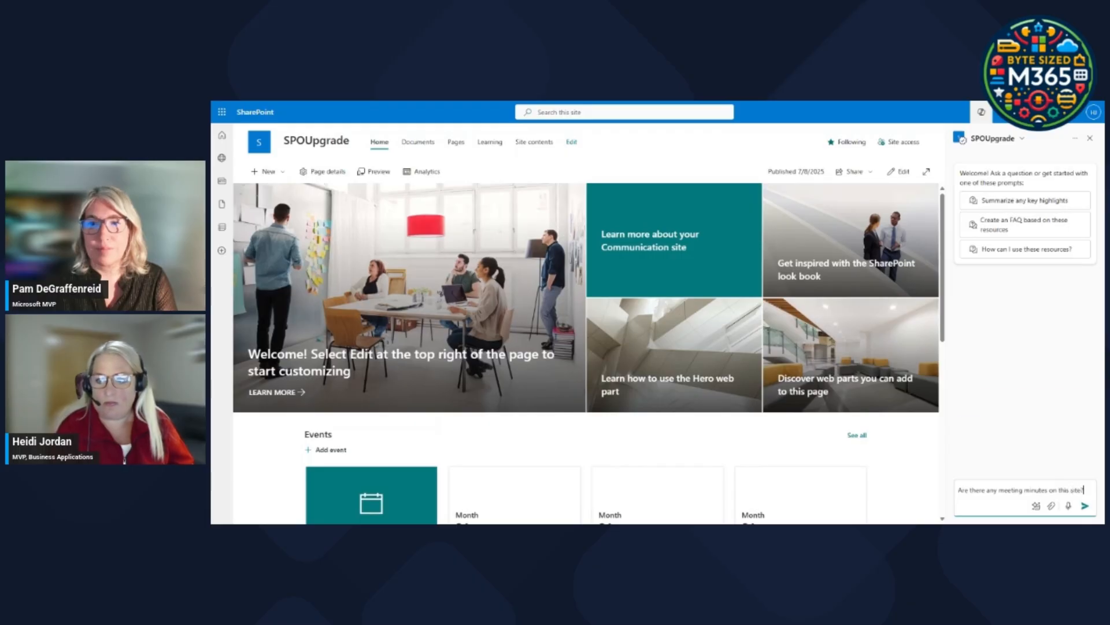
{"action": "key", "text": "Return"}
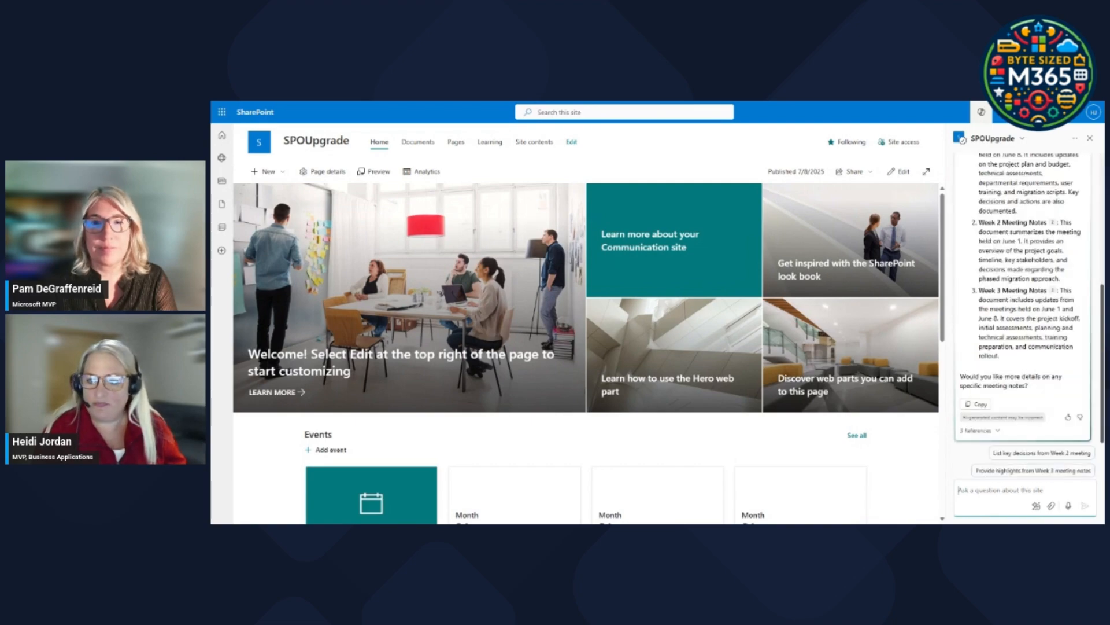
Examine the answer's citations and the Week 1 Meeting Notes reference details, and close the agent chat
{"action": "scroll", "coordinate": [1012, 357], "scroll_direction": "up", "scroll_amount": 2}
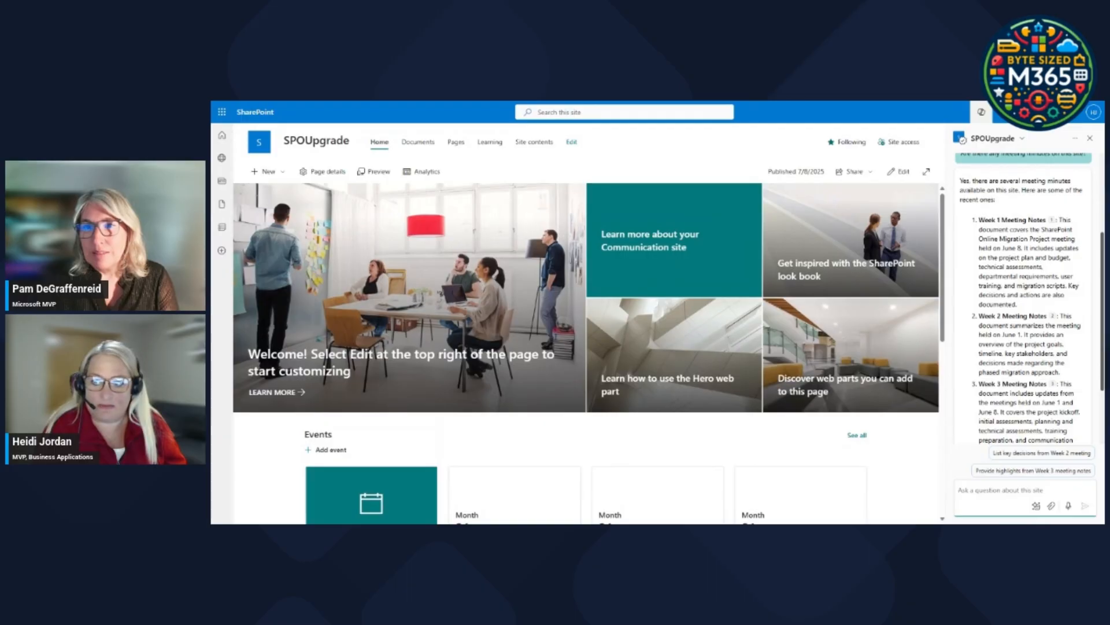
{"action": "mouse_move", "coordinate": [1053, 223]}
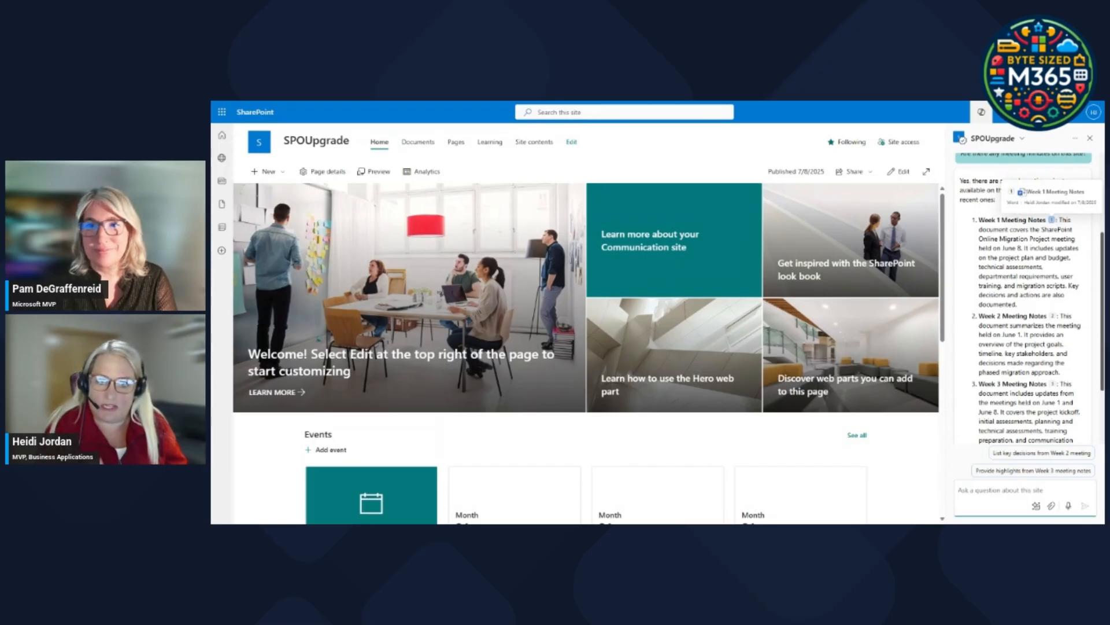
{"action": "scroll", "coordinate": [1019, 370], "scroll_direction": "down", "scroll_amount": 3}
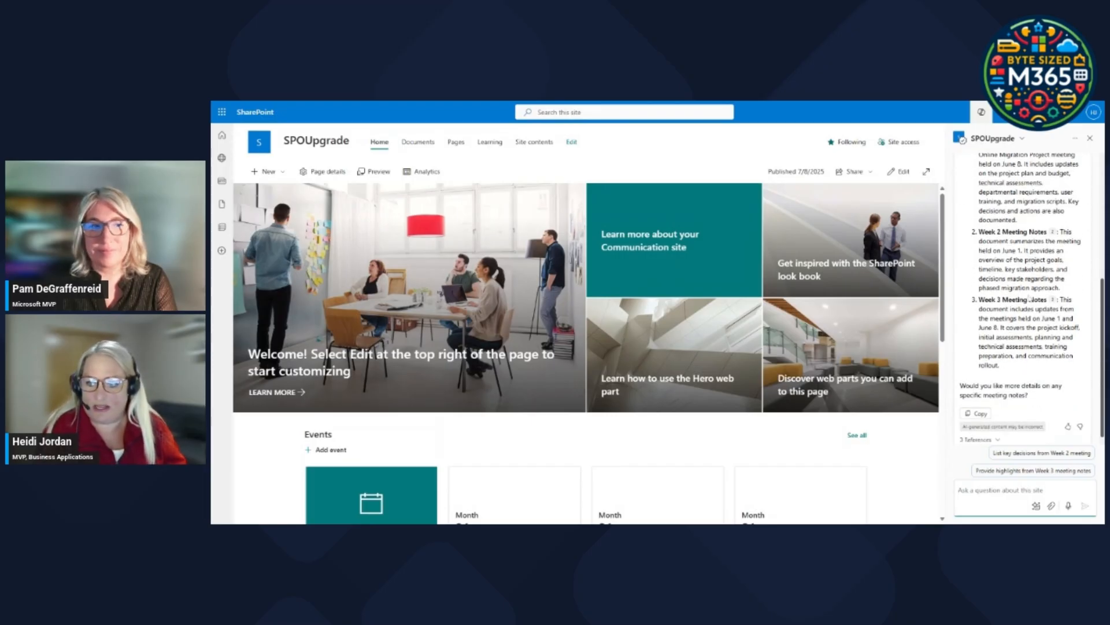
{"action": "left_click", "coordinate": [990, 432]}
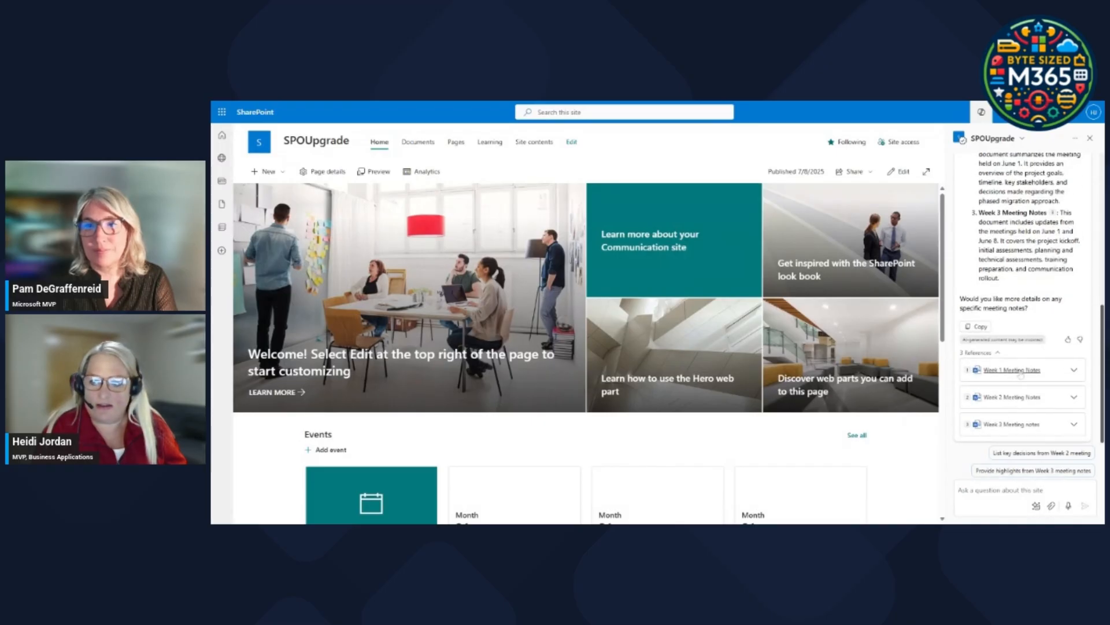
{"action": "left_click", "coordinate": [1074, 370]}
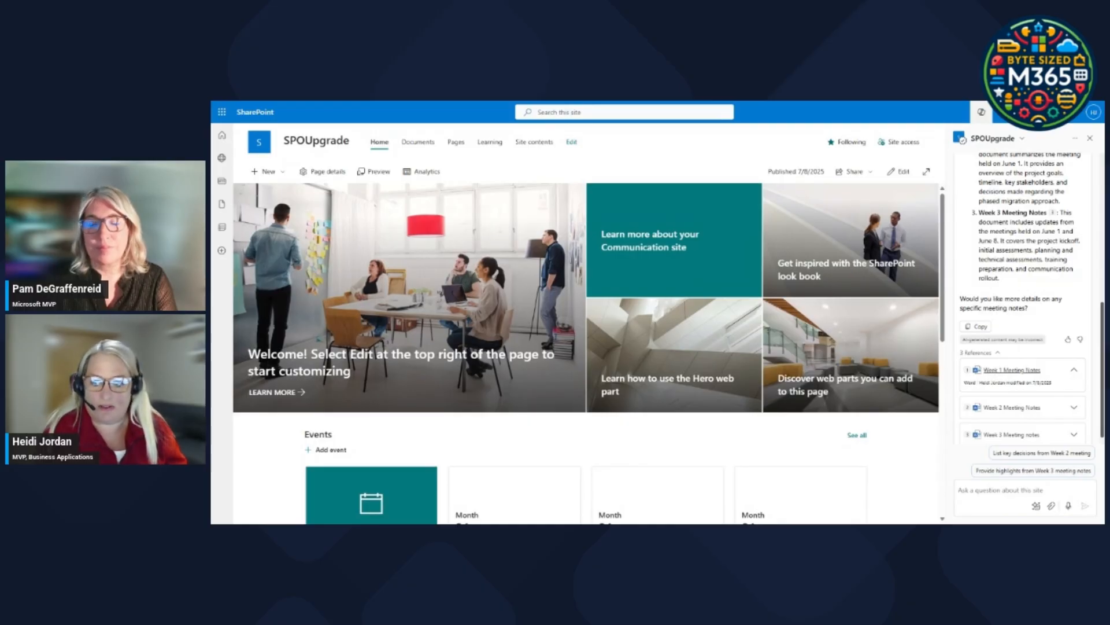
{"action": "scroll", "coordinate": [1032, 298], "scroll_direction": "up", "scroll_amount": 4}
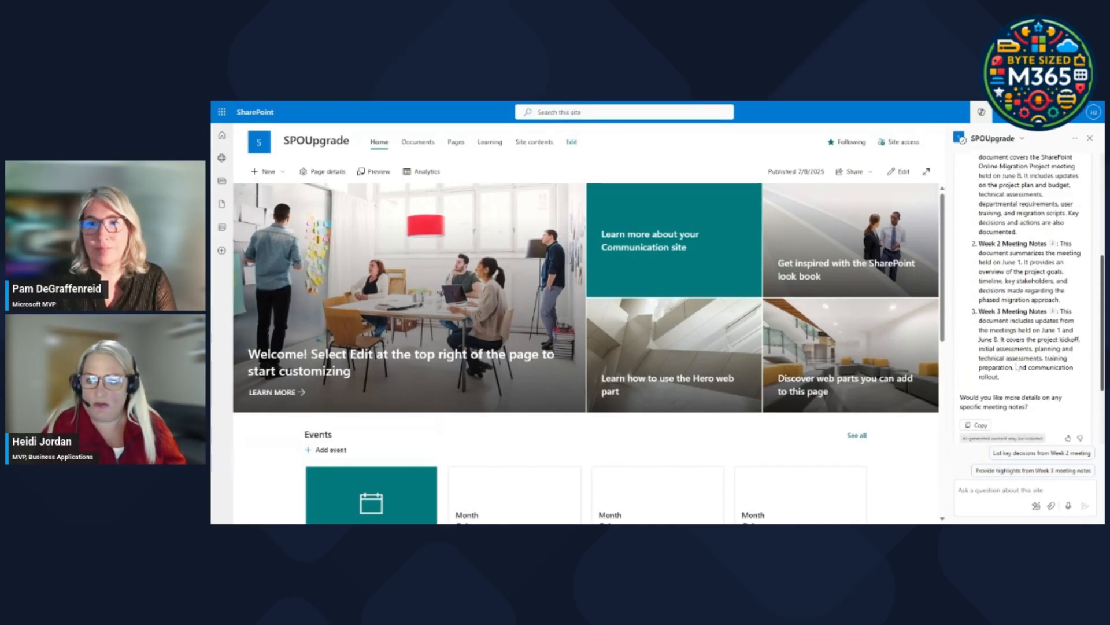
{"action": "scroll", "coordinate": [1026, 298], "scroll_direction": "up", "scroll_amount": 2}
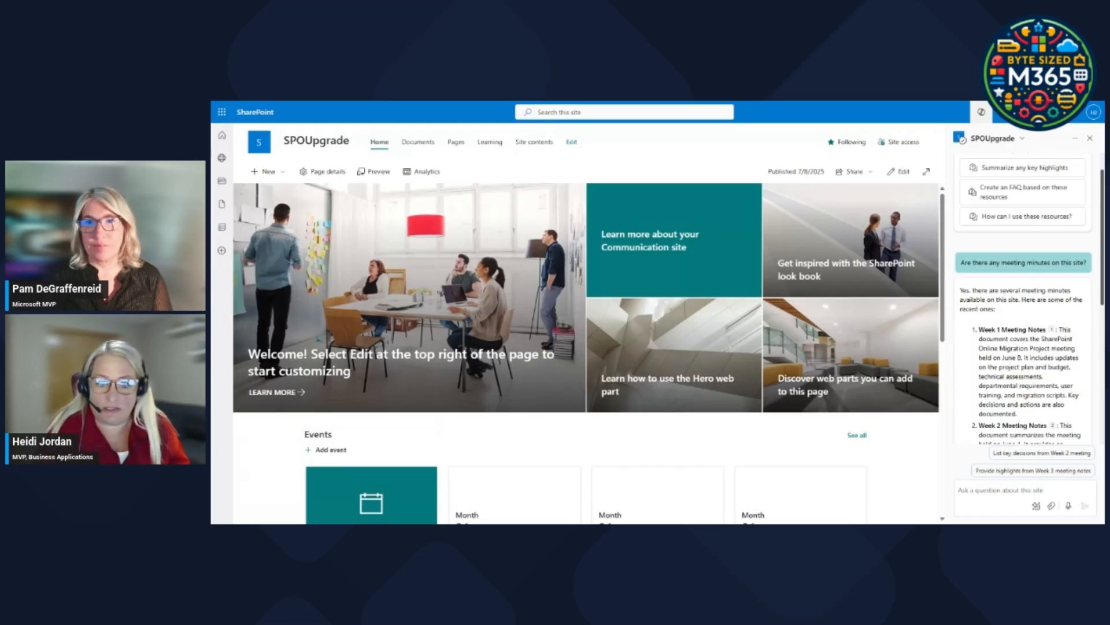
{"action": "left_click", "coordinate": [1090, 140]}
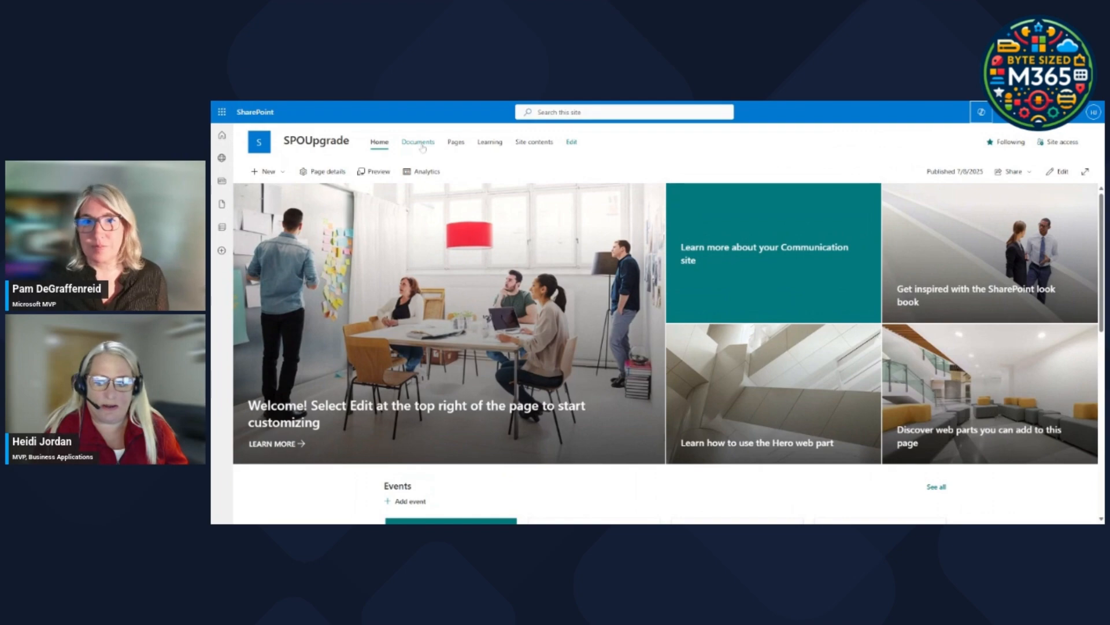
Create an agent from the site's Documents library and open it for editing
{"action": "left_click", "coordinate": [421, 146]}
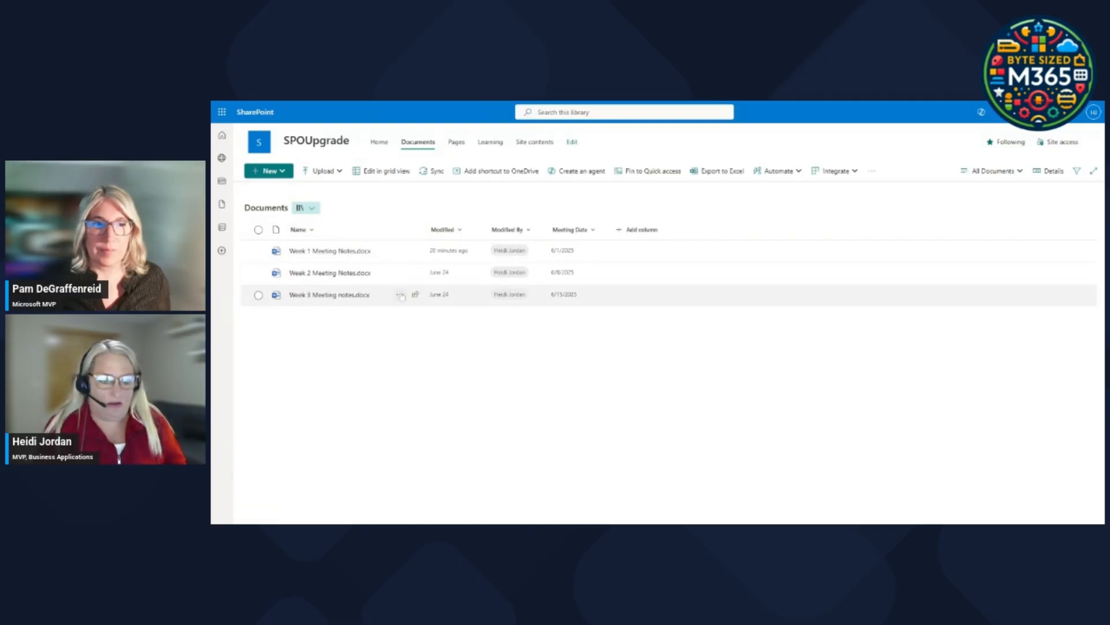
{"action": "key", "text": "ctrl+plus"}
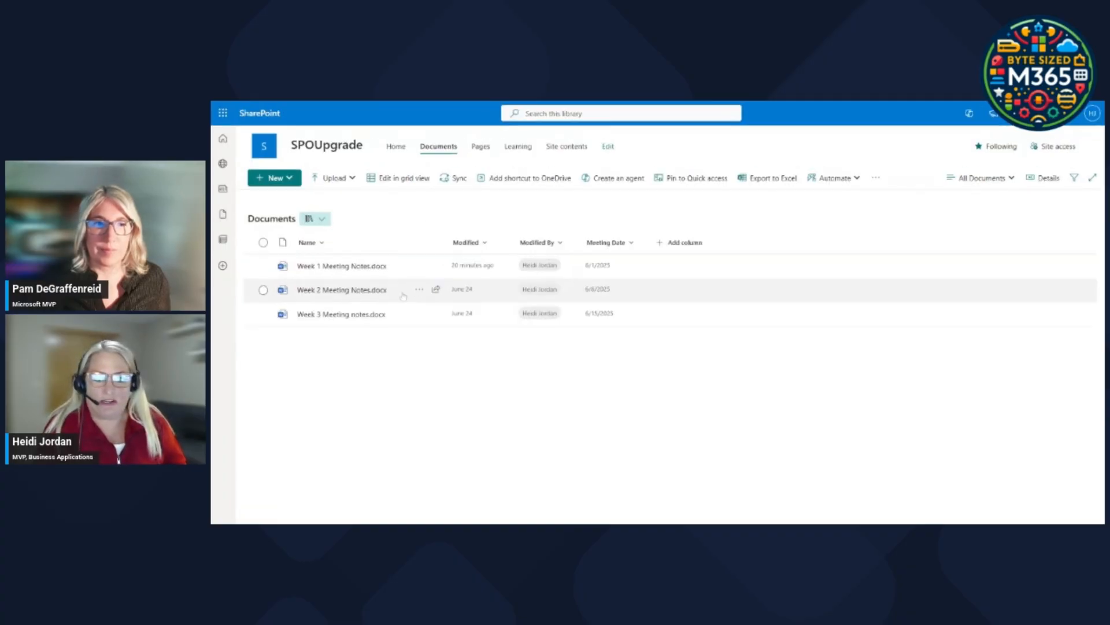
{"action": "left_click", "coordinate": [604, 181]}
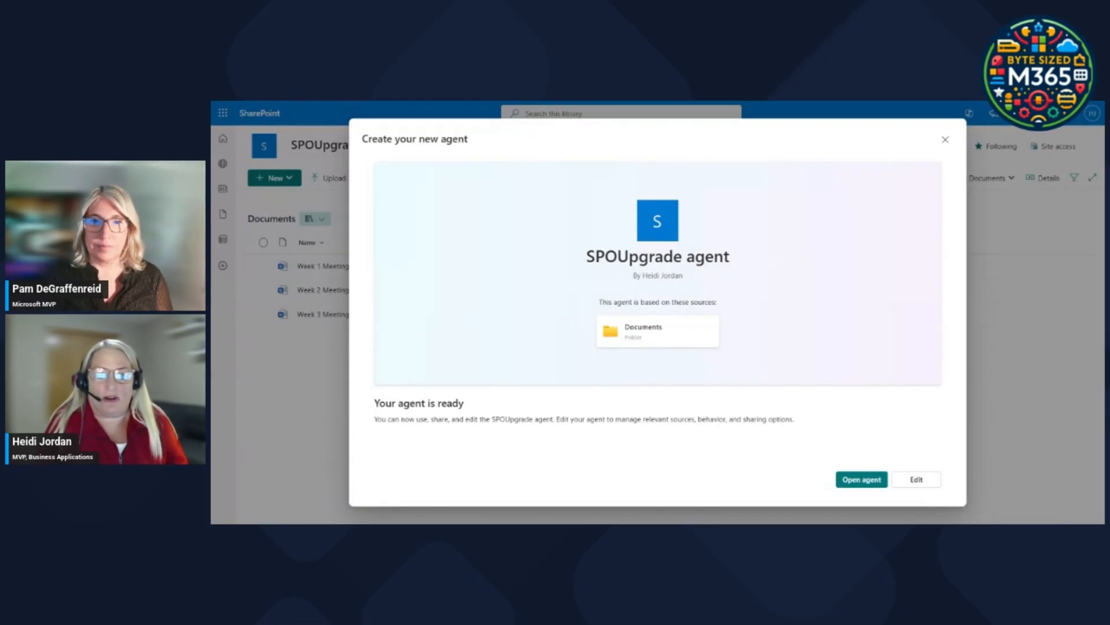
{"action": "left_click", "coordinate": [915, 486]}
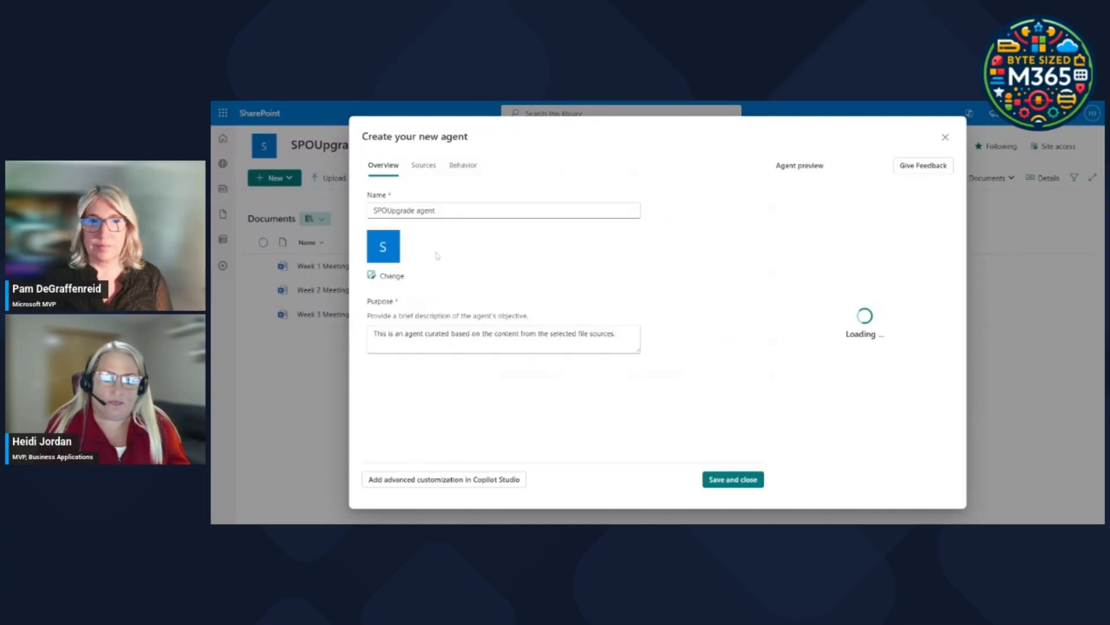
Rename the new agent as Meeting Minutes Agent
{"action": "key", "text": "ctrl+plus"}
{"action": "key", "text": "ctrl+plus"}
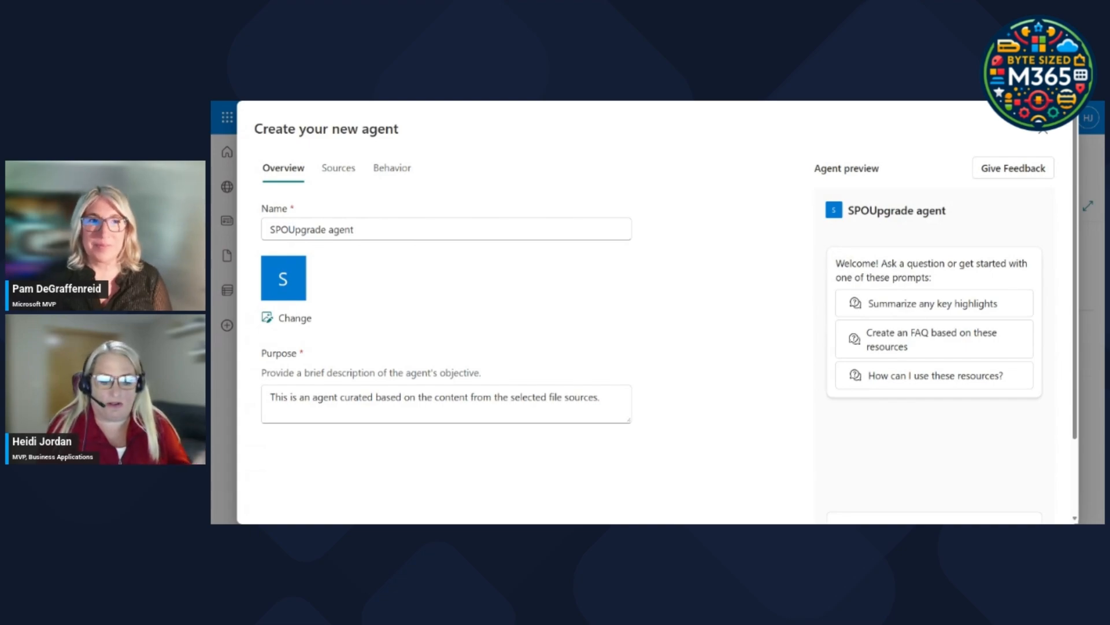
{"action": "left_click", "coordinate": [392, 230]}
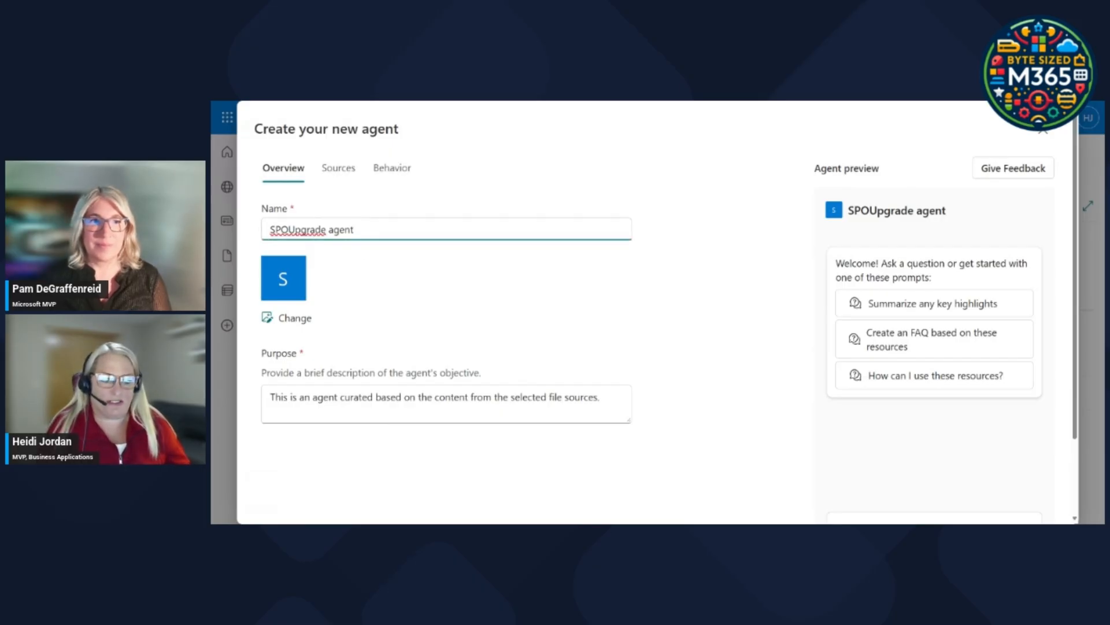
{"action": "left_click_drag", "start_coordinate": [356, 229], "coordinate": [250, 227]}
{"action": "key", "text": "BackSpace"}
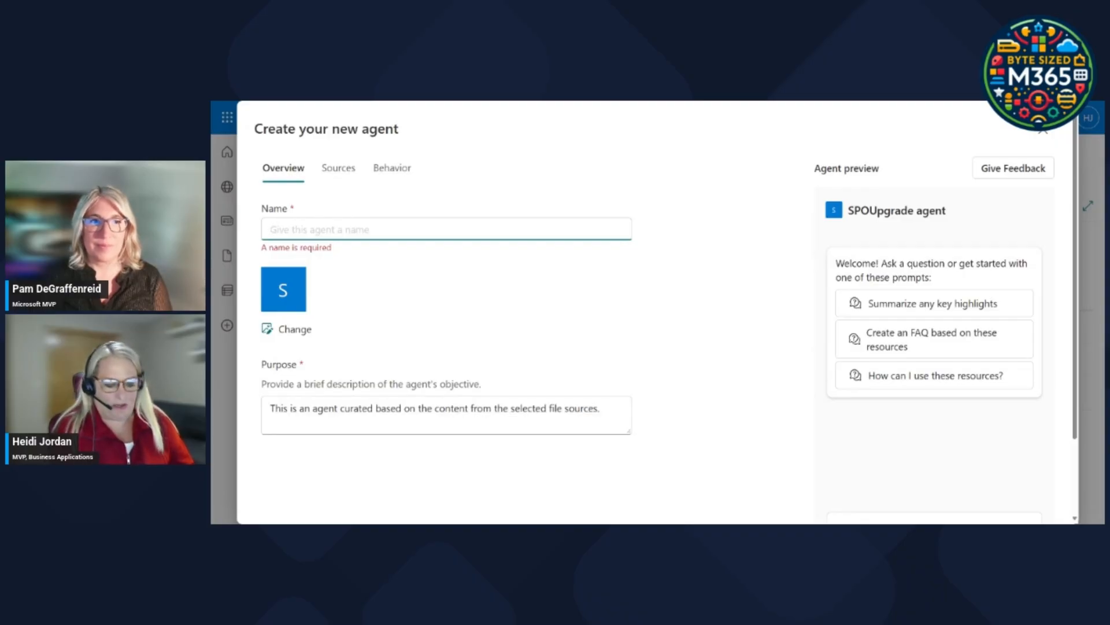
{"action": "type", "text": "Meeting Mi"}
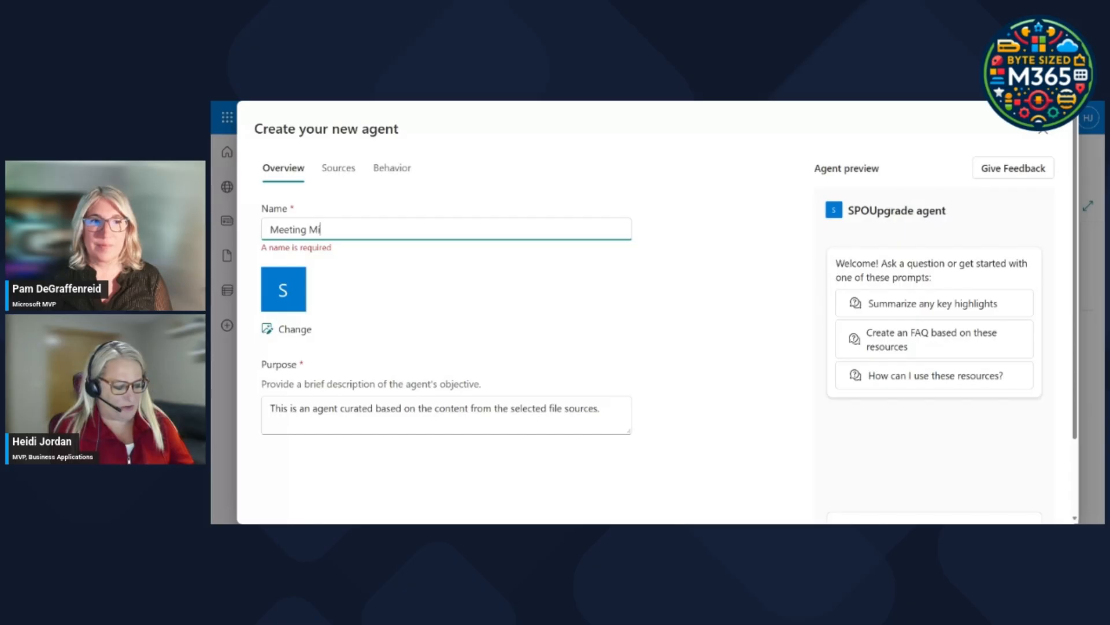
{"action": "type", "text": "nutes Agent"}
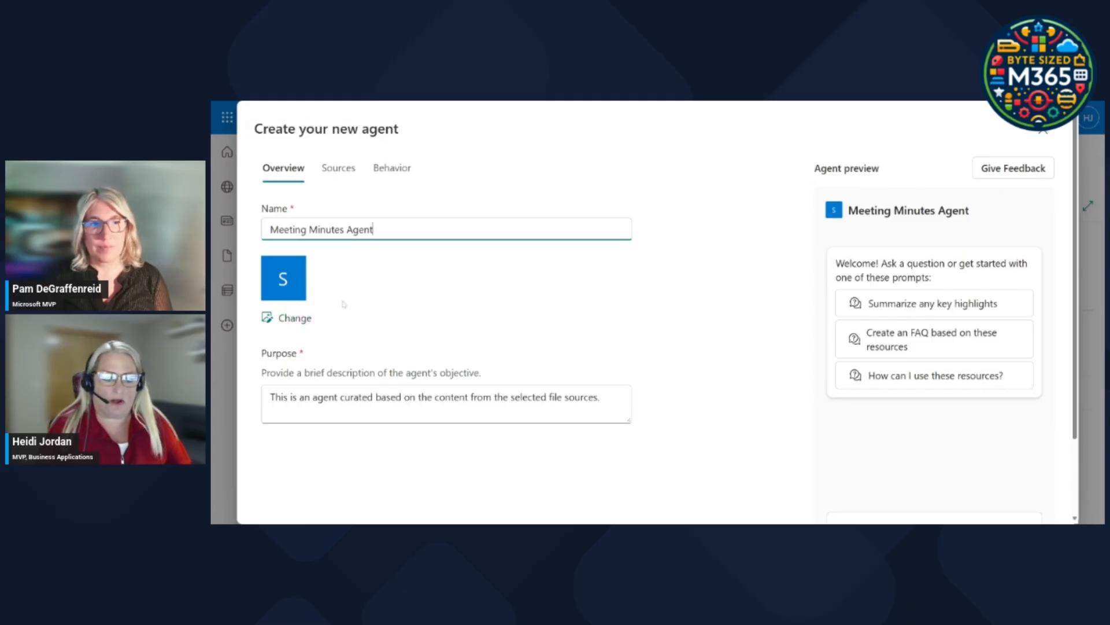
Replace the agent's purpose with "This agent is scoped to meeting minutes"
{"action": "scroll", "coordinate": [310, 281], "scroll_direction": "down", "scroll_amount": 1}
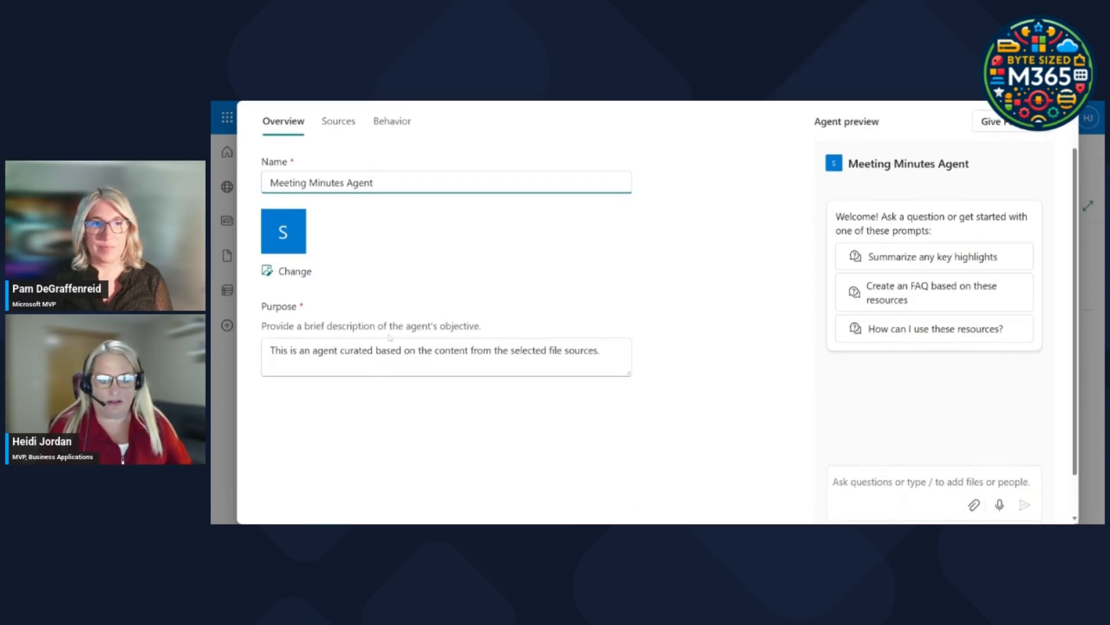
{"action": "left_click_drag", "start_coordinate": [514, 350], "coordinate": [260, 359]}
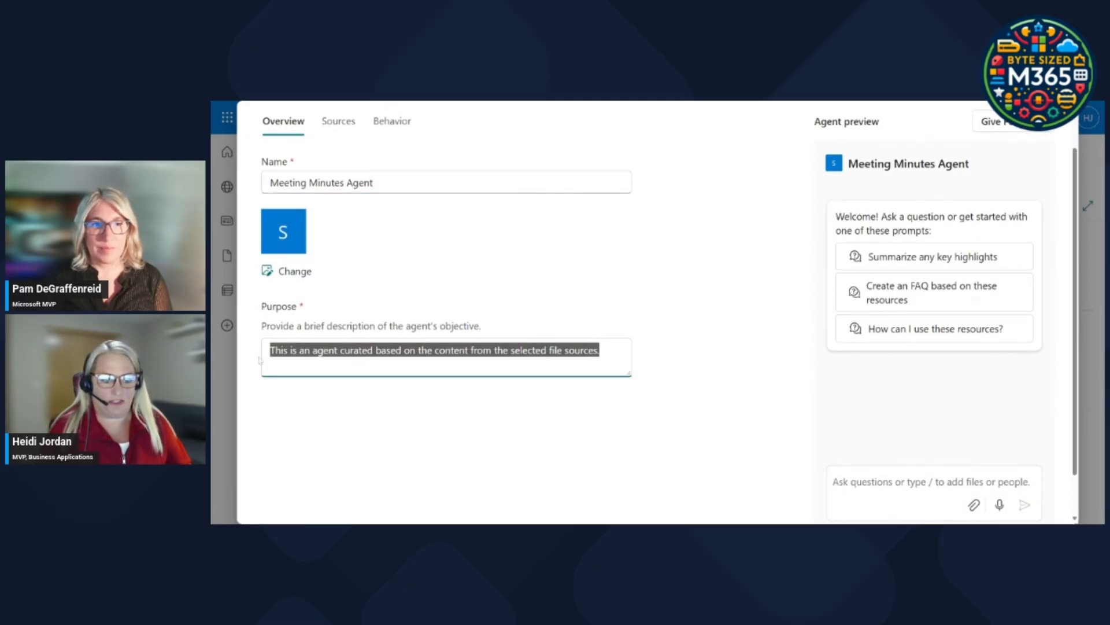
{"action": "key", "text": "BackSpace"}
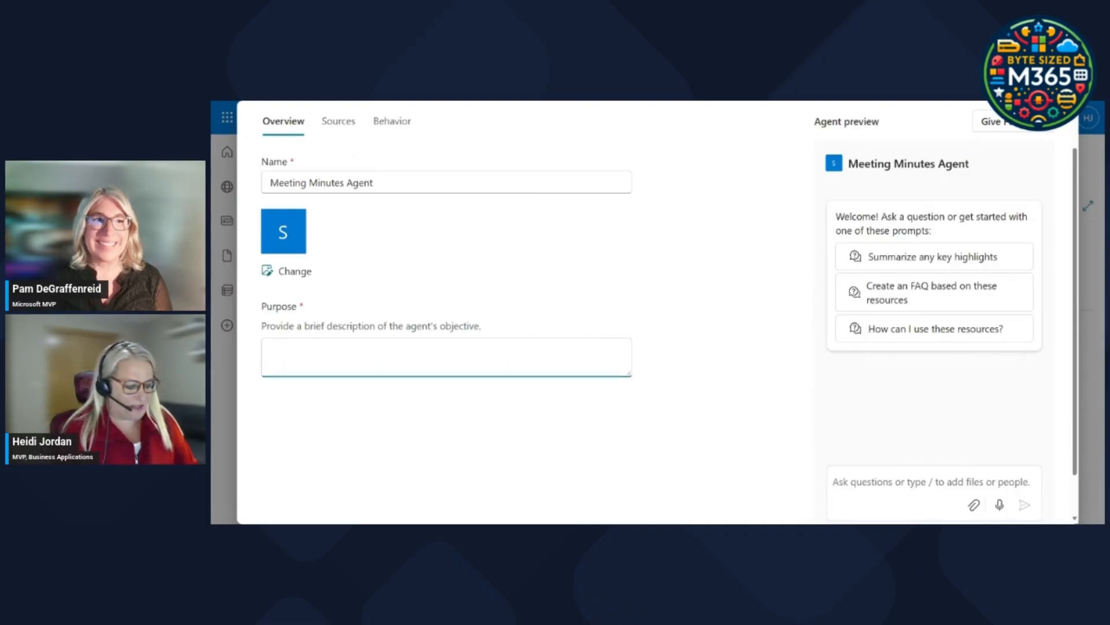
{"action": "type", "text": "This agent i"}
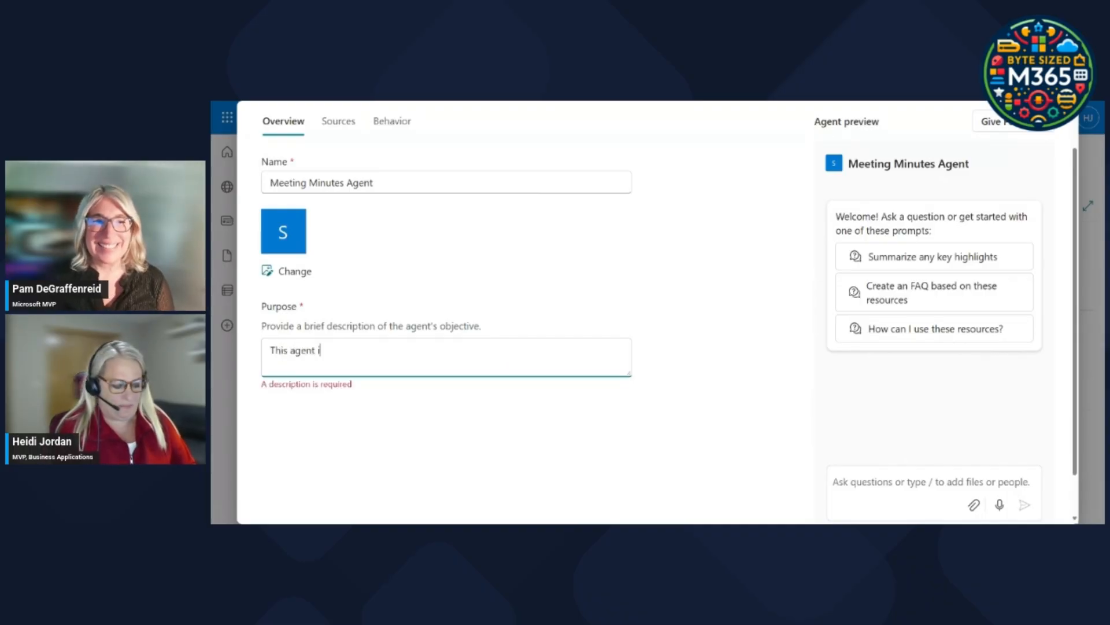
{"action": "type", "text": "s scoped to mee"}
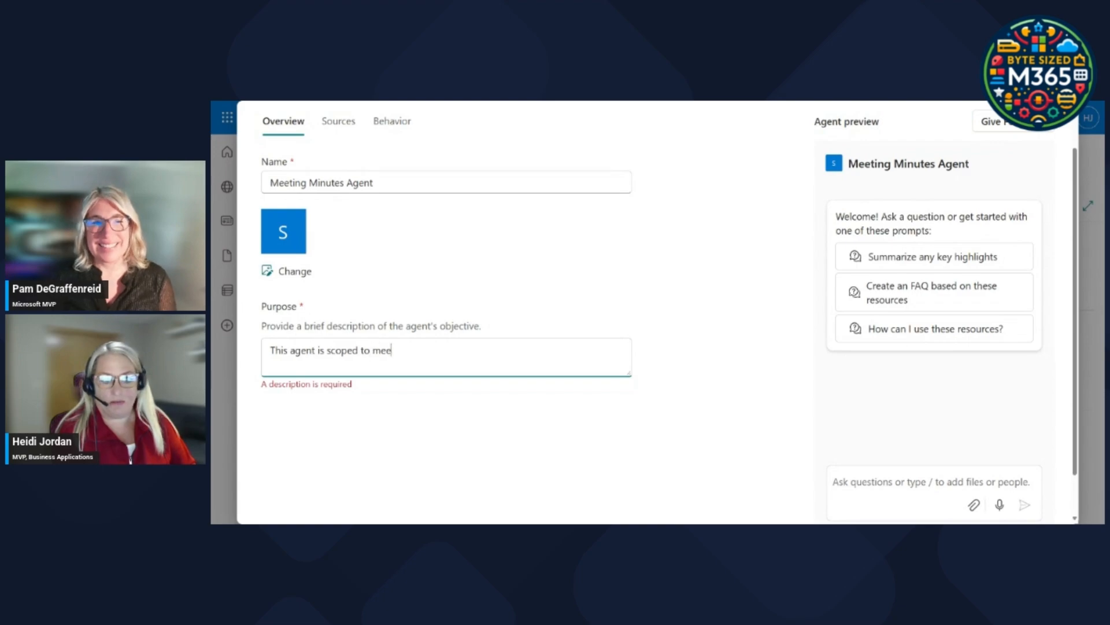
{"action": "type", "text": "ting mi"}
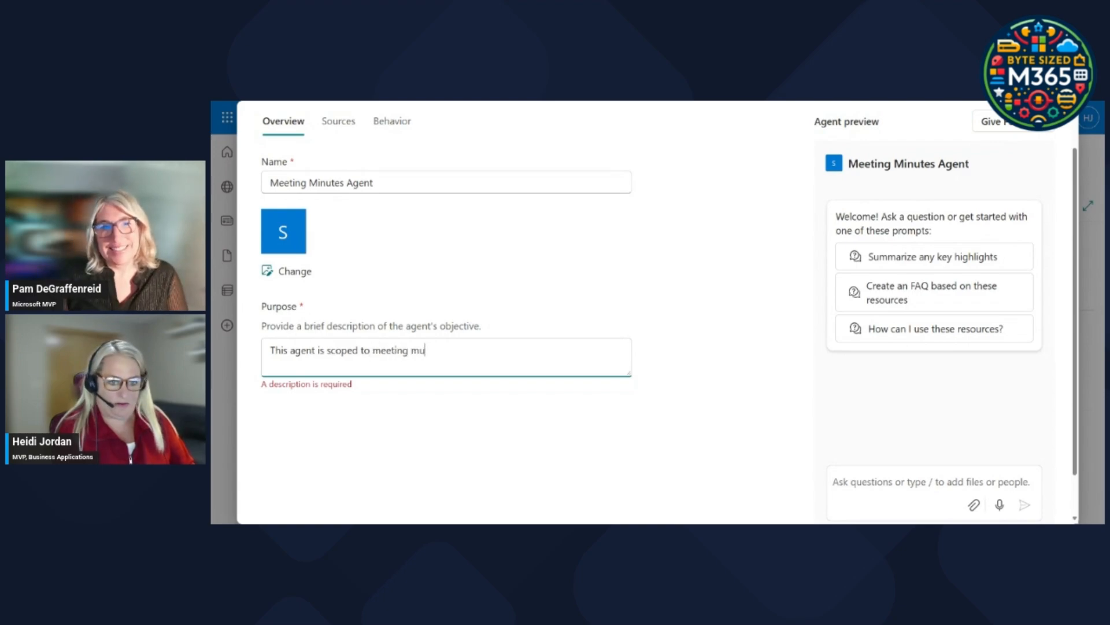
{"action": "key", "text": "BackSpace"}
{"action": "type", "text": "inutes"}
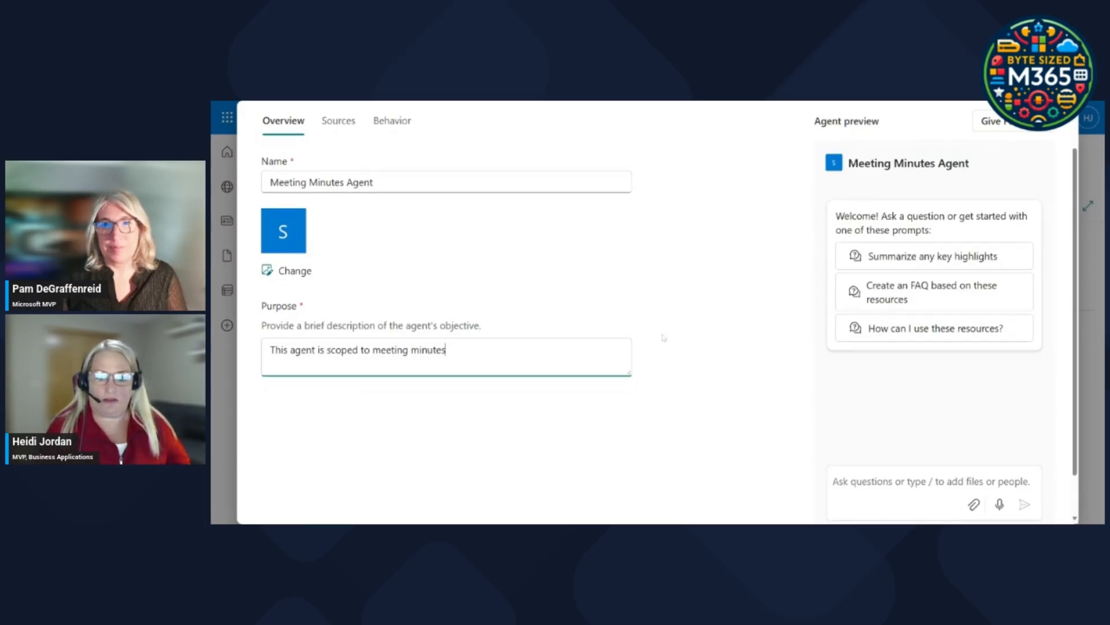
Add the SPOUpgrade site's Learning library to the agent's sources alongside the Documents library
{"action": "scroll", "coordinate": [726, 334], "scroll_direction": "down", "scroll_amount": 1}
{"action": "key", "text": "ctrl+minus"}
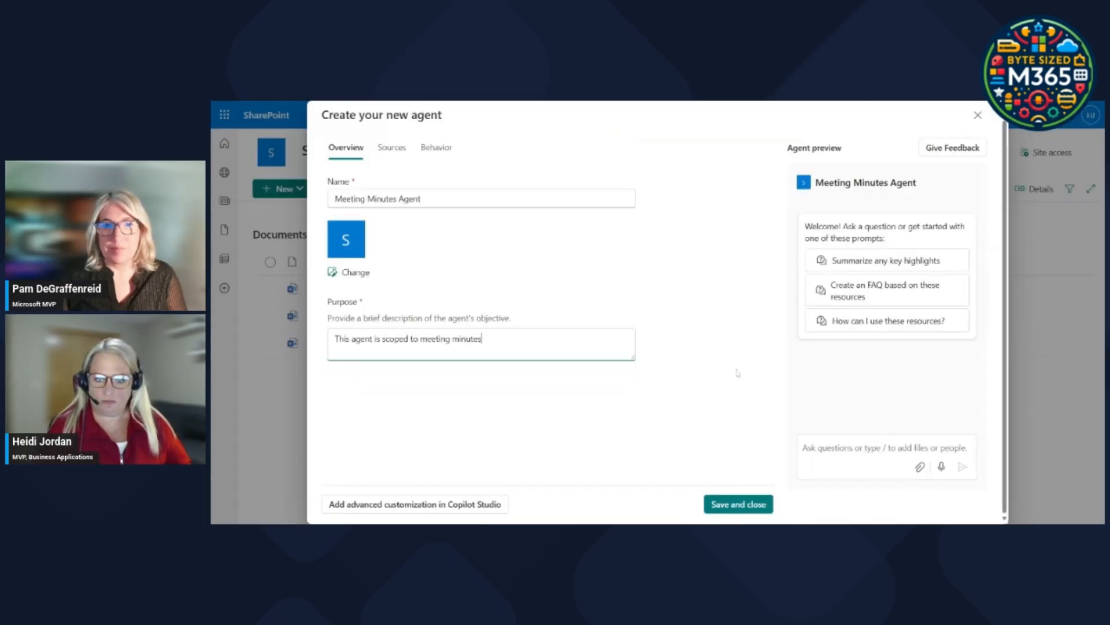
{"action": "scroll", "coordinate": [737, 371], "scroll_direction": "up", "scroll_amount": 1}
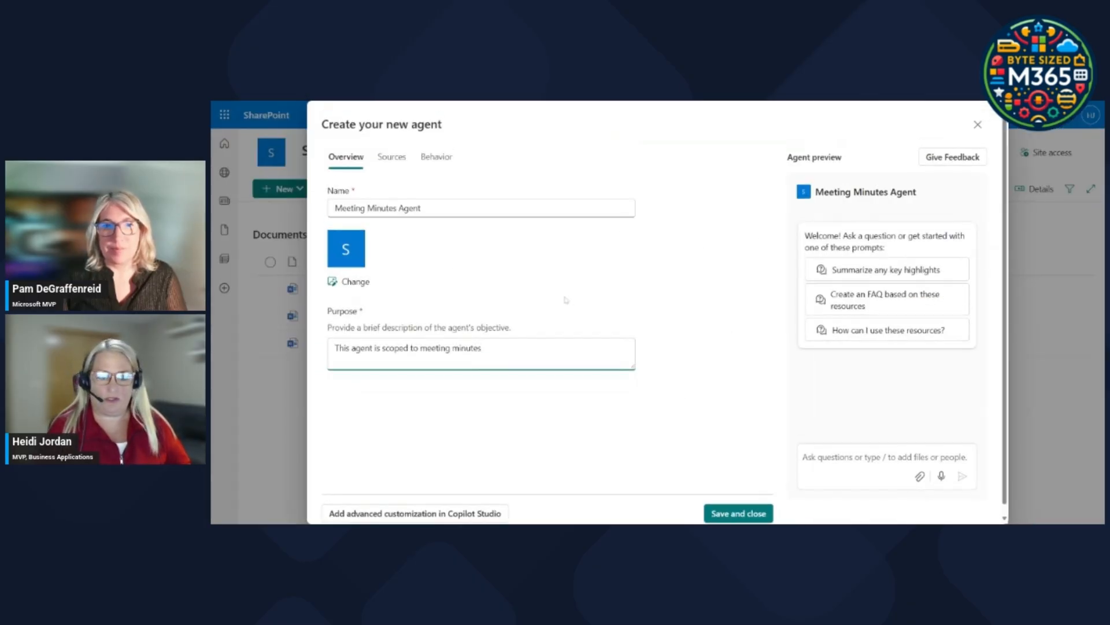
{"action": "left_click", "coordinate": [393, 165]}
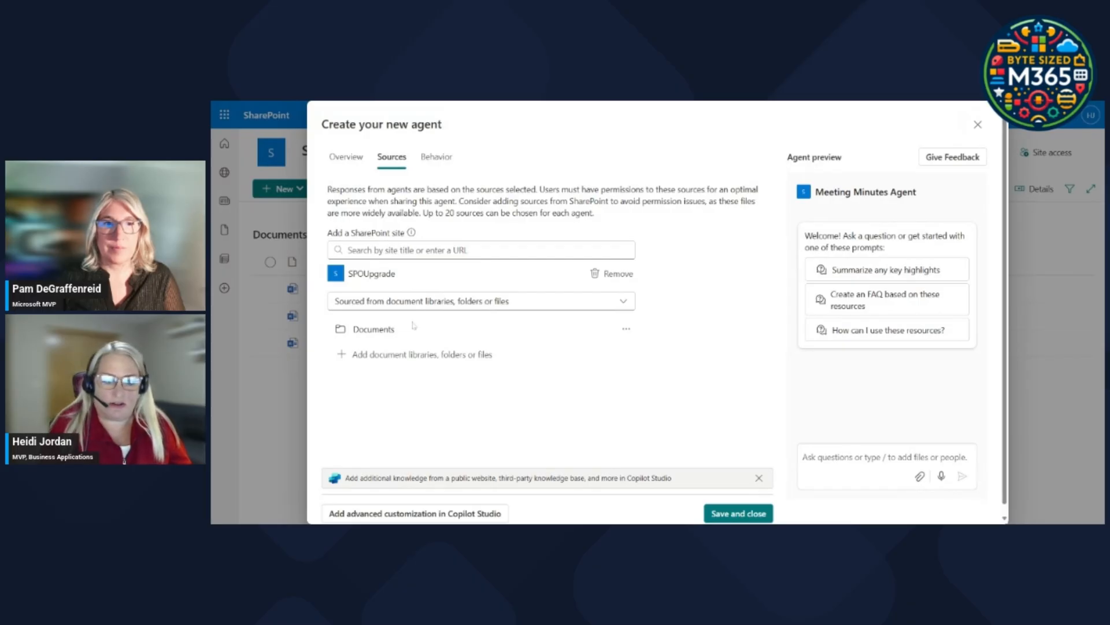
{"action": "left_click", "coordinate": [370, 355]}
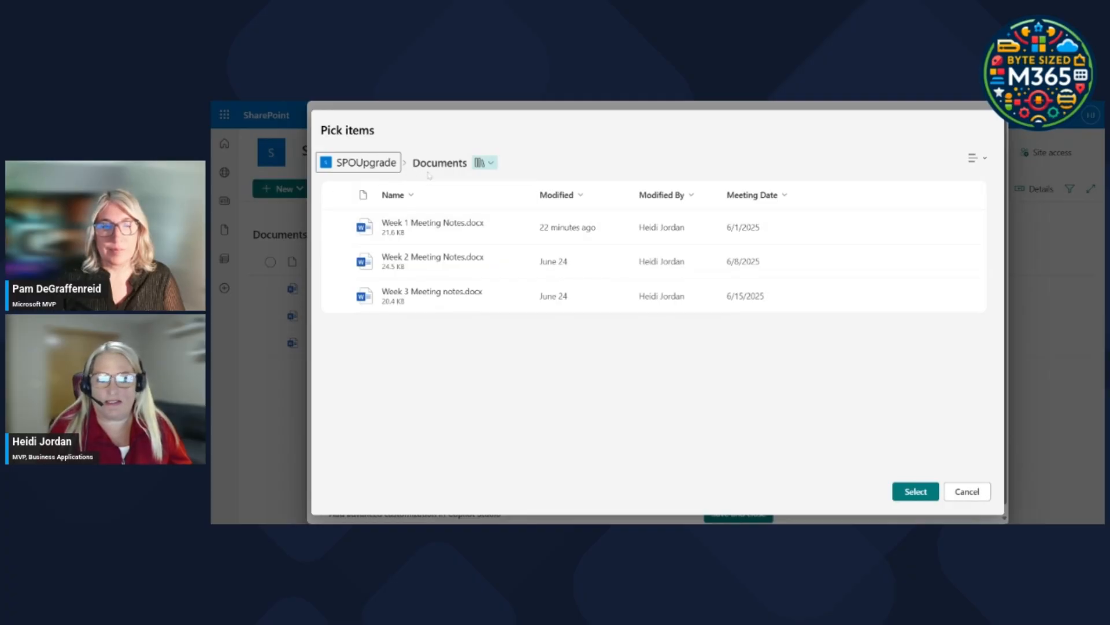
{"action": "left_click", "coordinate": [484, 163]}
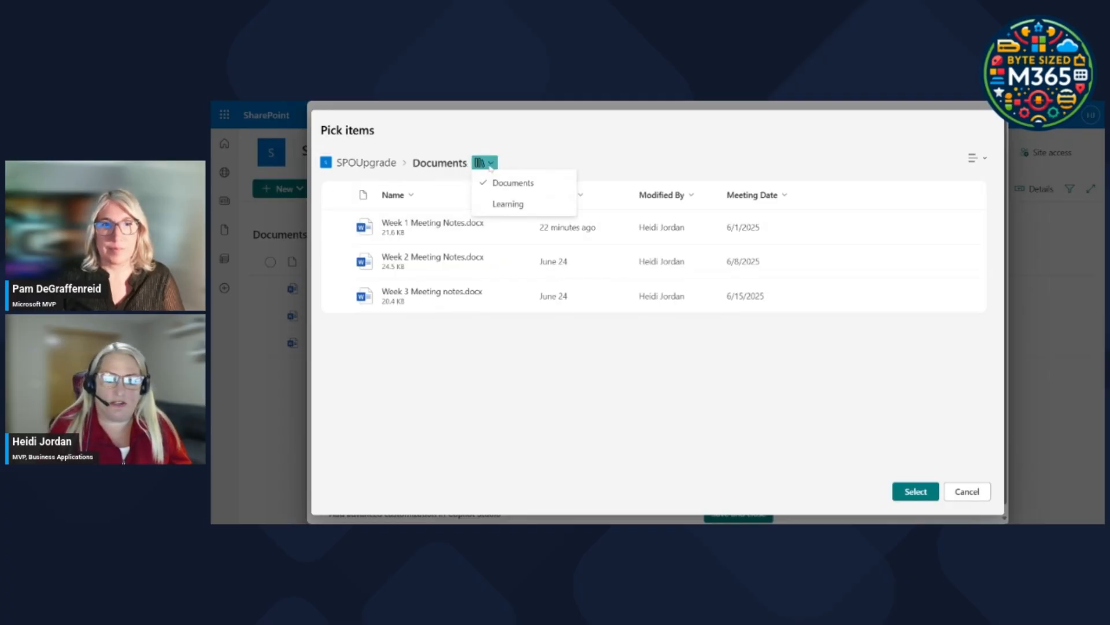
{"action": "left_click", "coordinate": [499, 205]}
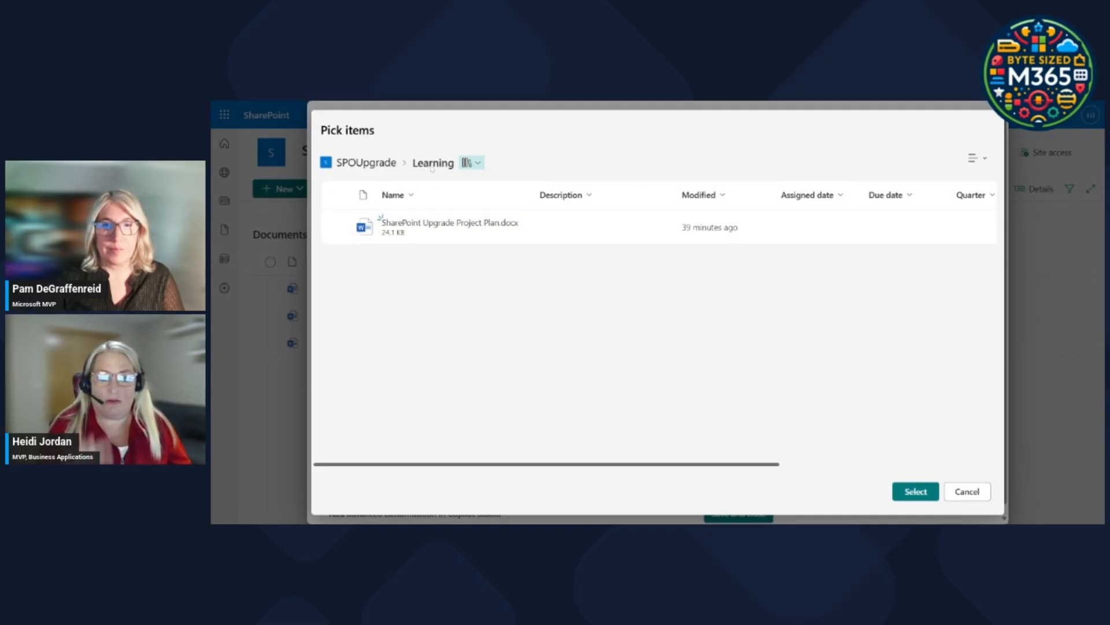
{"action": "left_click", "coordinate": [914, 493]}
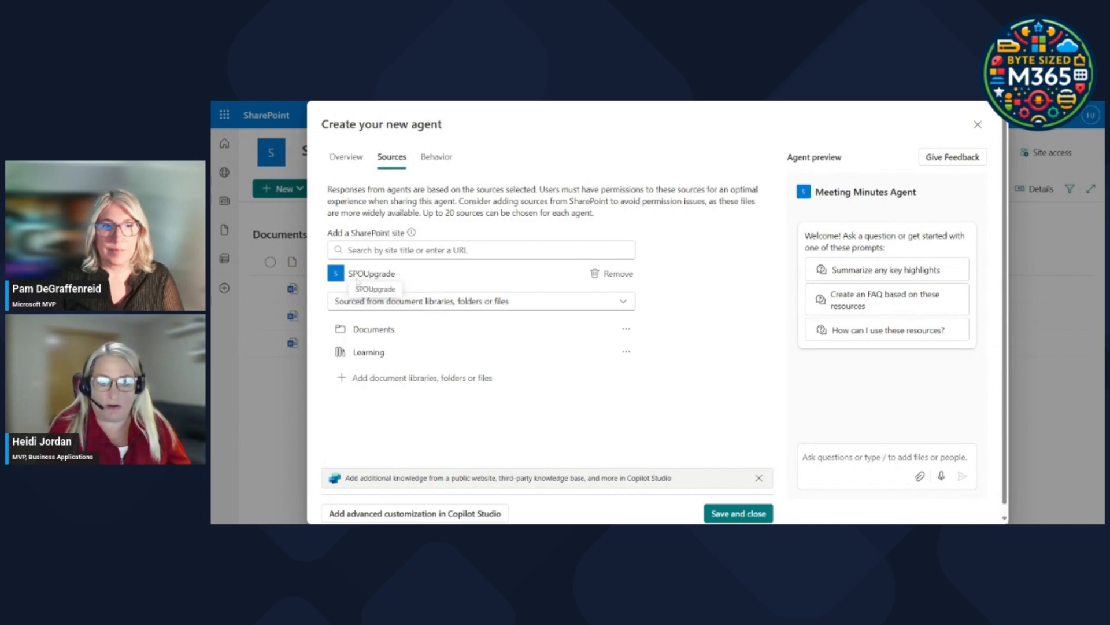
{"action": "left_click", "coordinate": [376, 250]}
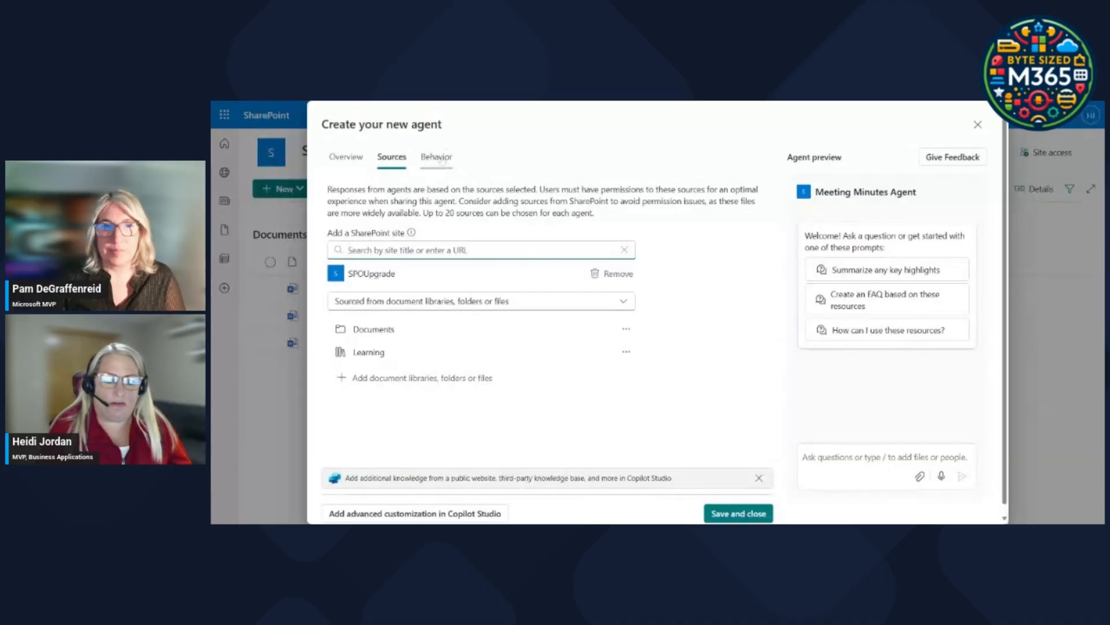
Change the agent's welcome message to "Welcome! Ask me questions about meeting notes"
{"action": "left_click", "coordinate": [441, 160]}
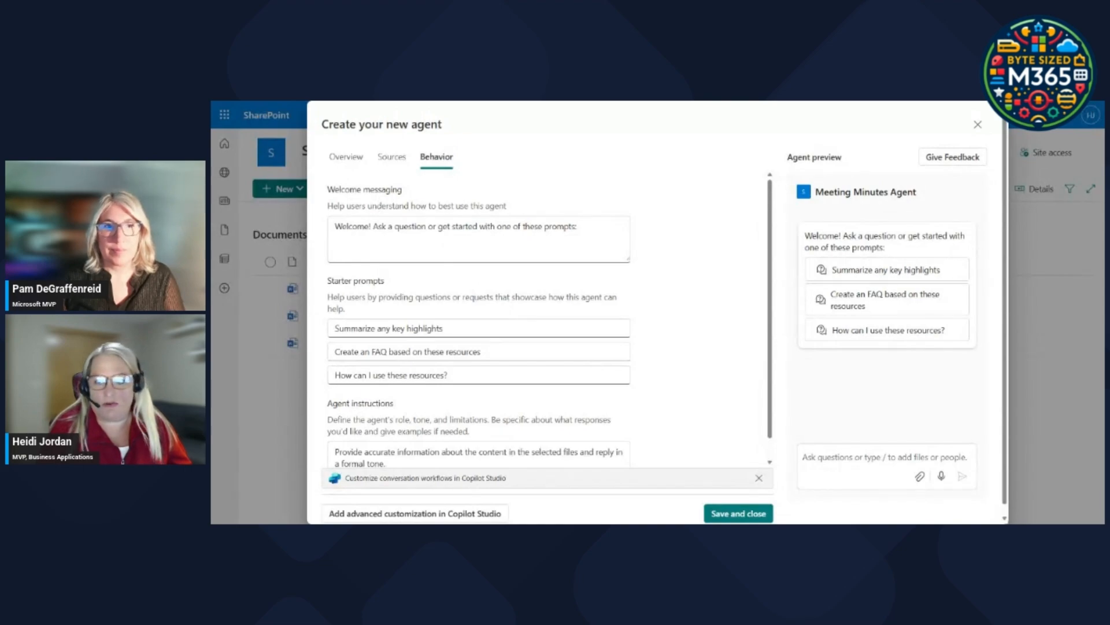
{"action": "left_click_drag", "start_coordinate": [577, 226], "coordinate": [373, 226]}
{"action": "key", "text": "BackSpace"}
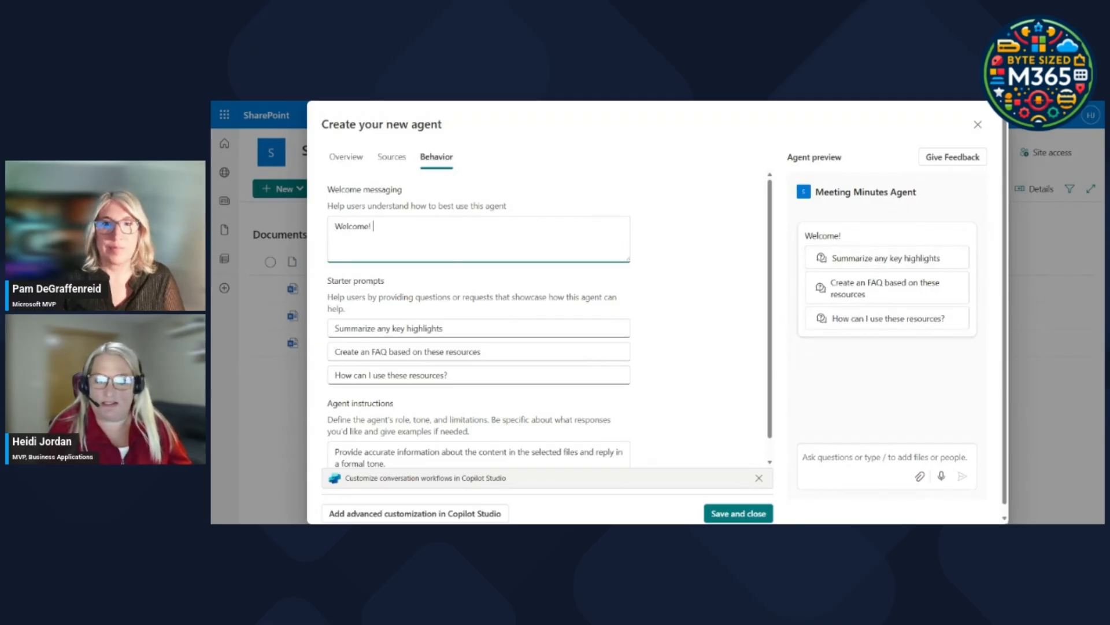
{"action": "type", "text": "Ask"}
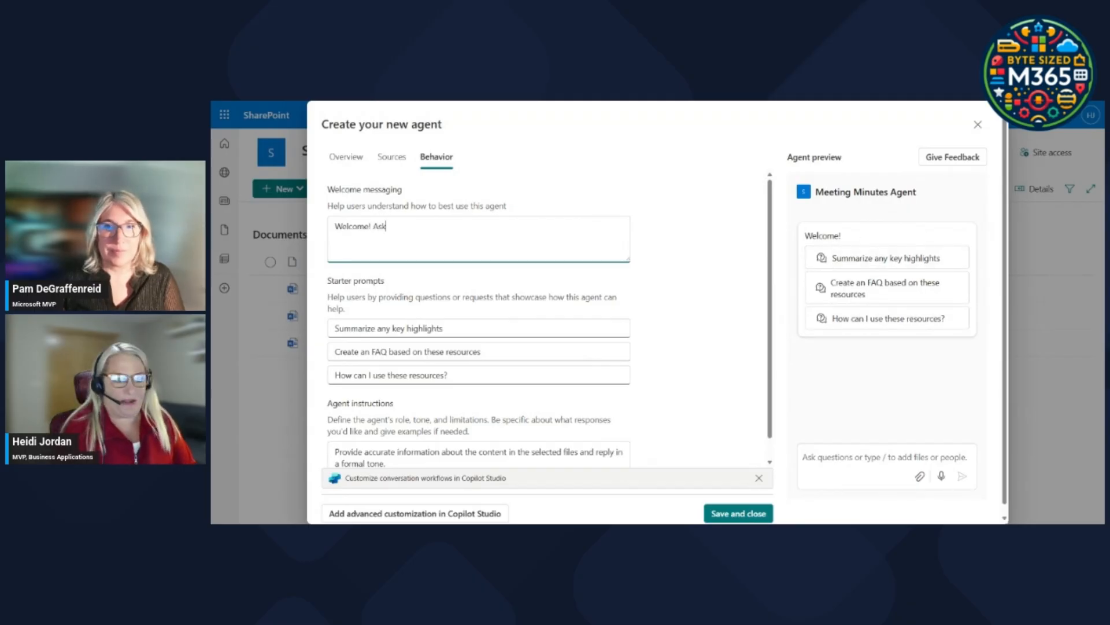
{"action": "type", "text": " me questions about meeting notes"}
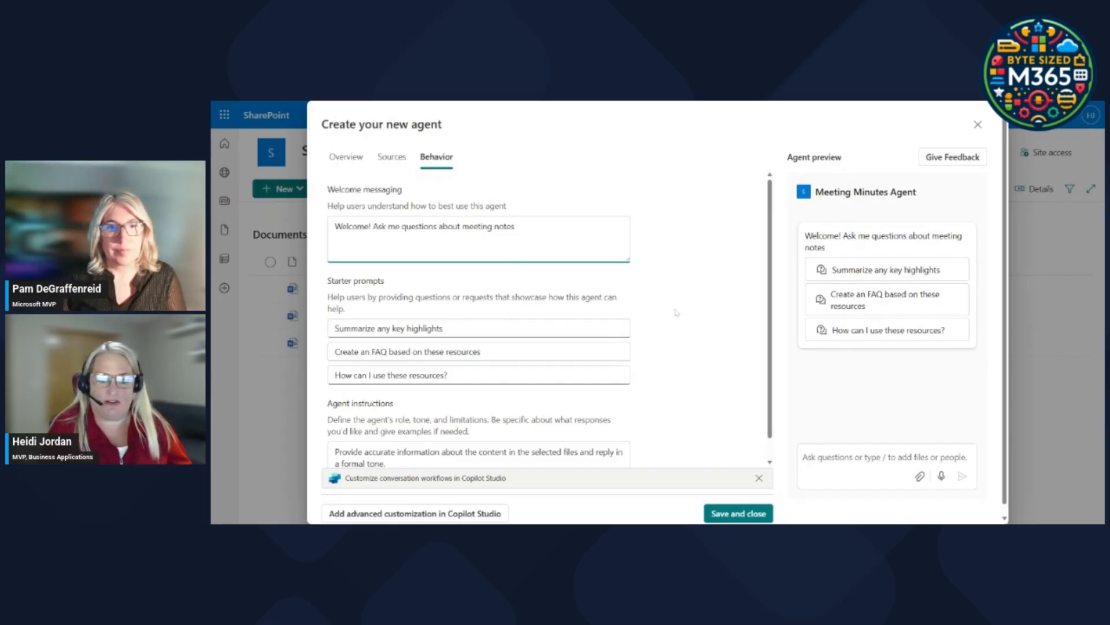
Replace the agent instructions with "Please respond with a positive tone and technical in nature."
{"action": "scroll", "coordinate": [671, 315], "scroll_direction": "down", "scroll_amount": 1}
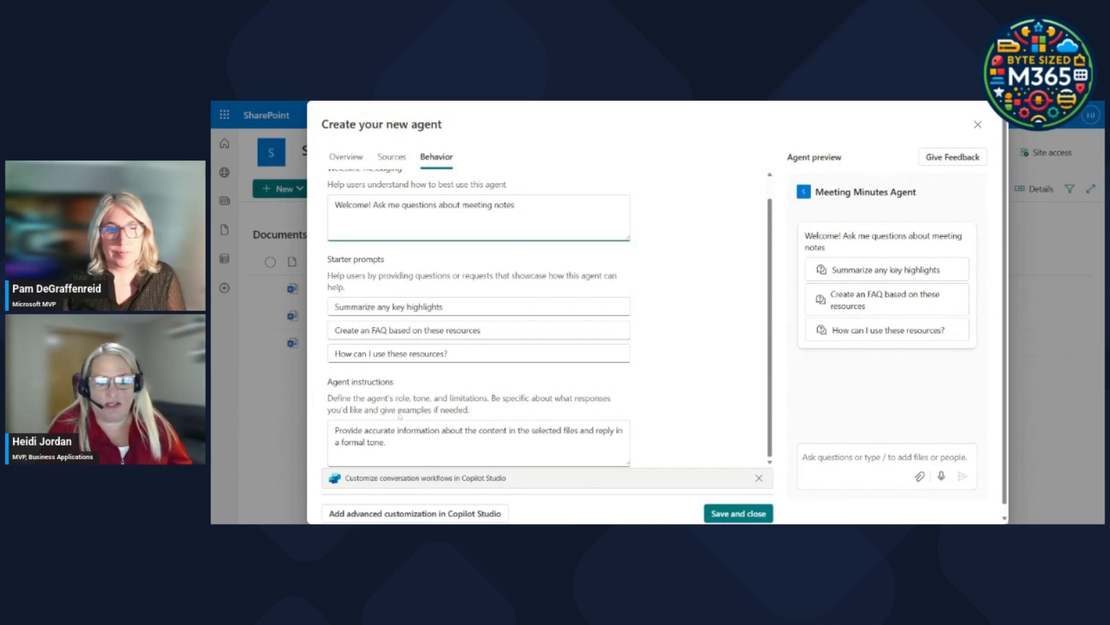
{"action": "left_click", "coordinate": [399, 443]}
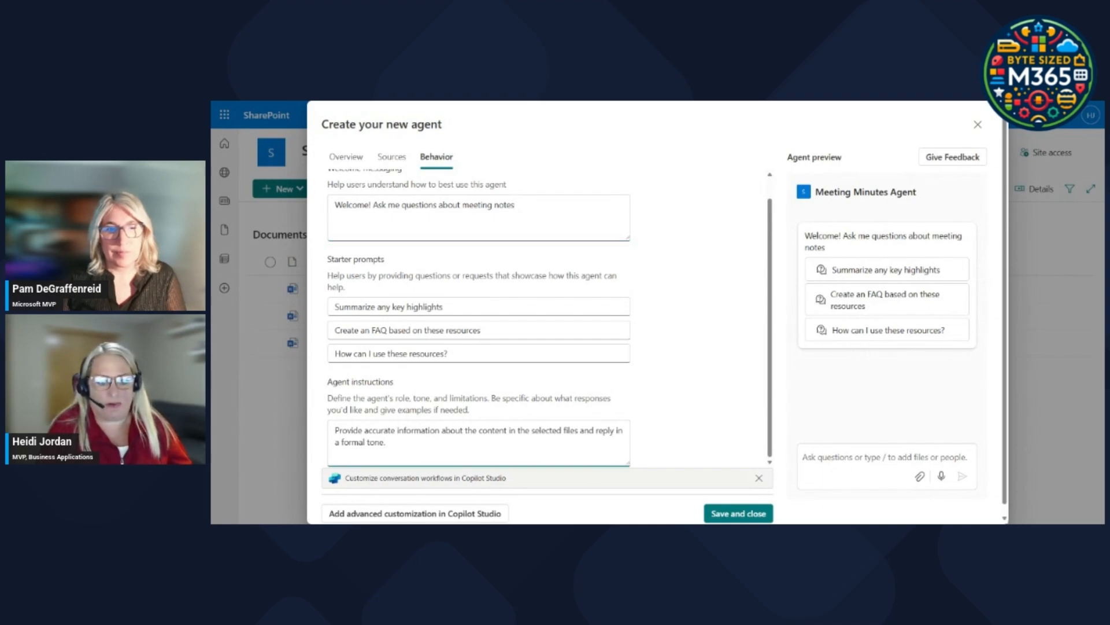
{"action": "left_click_drag", "start_coordinate": [386, 442], "coordinate": [323, 436]}
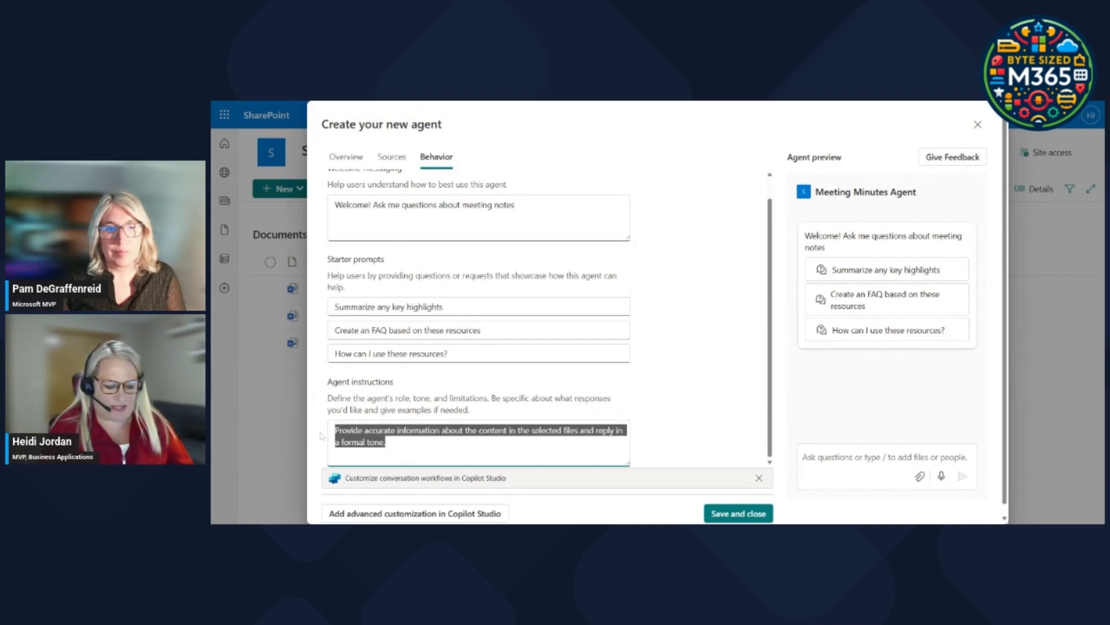
{"action": "key", "text": "BackSpace"}
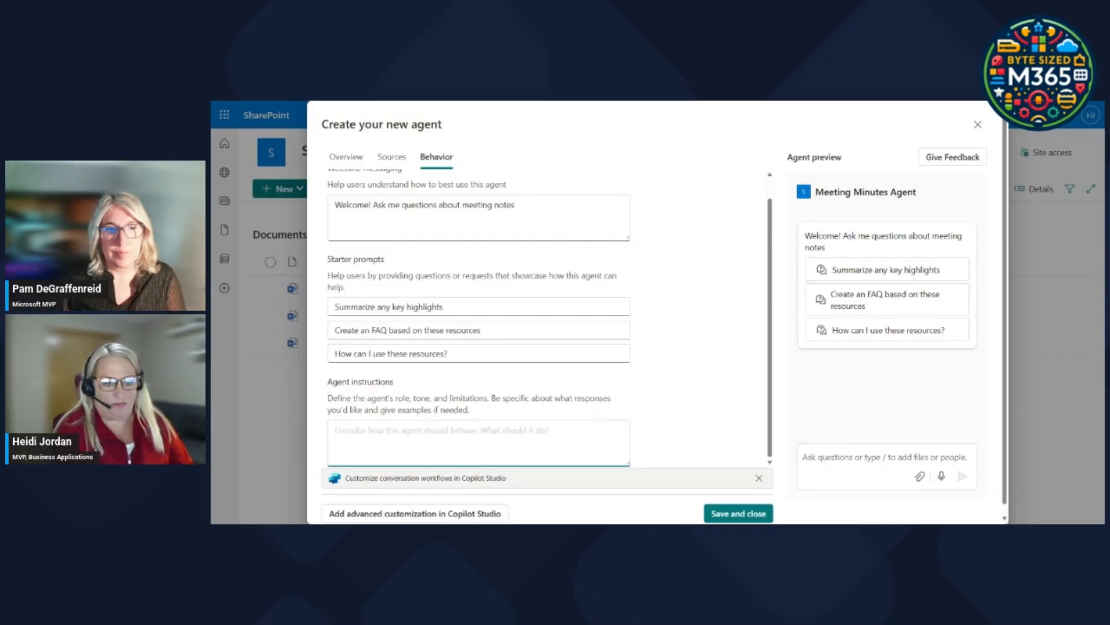
{"action": "type", "text": "Please res"}
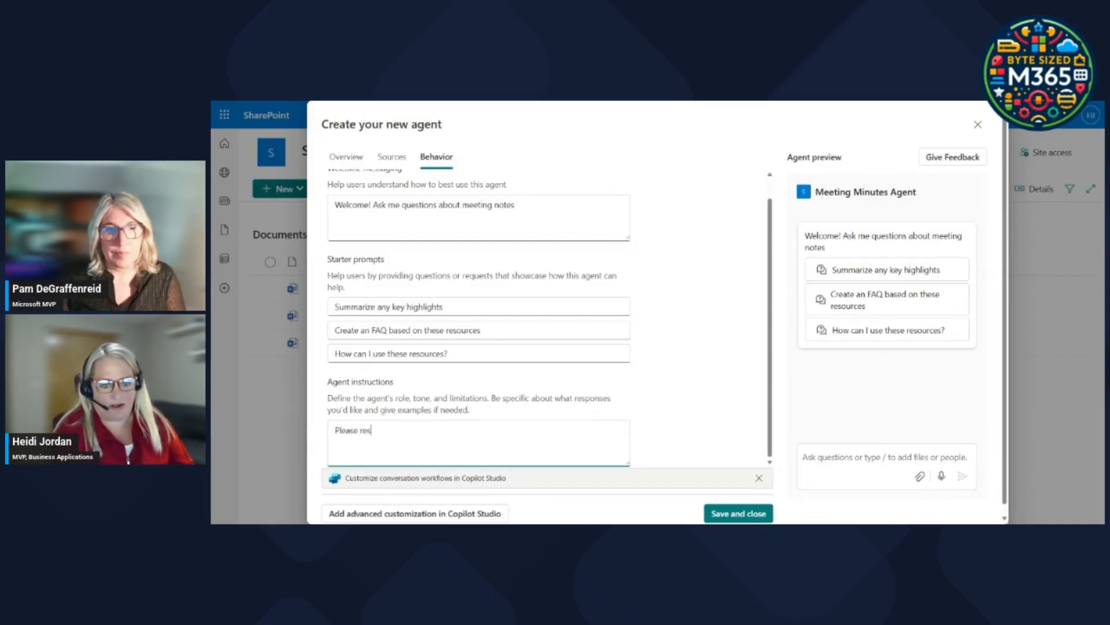
{"action": "type", "text": "pond with a "}
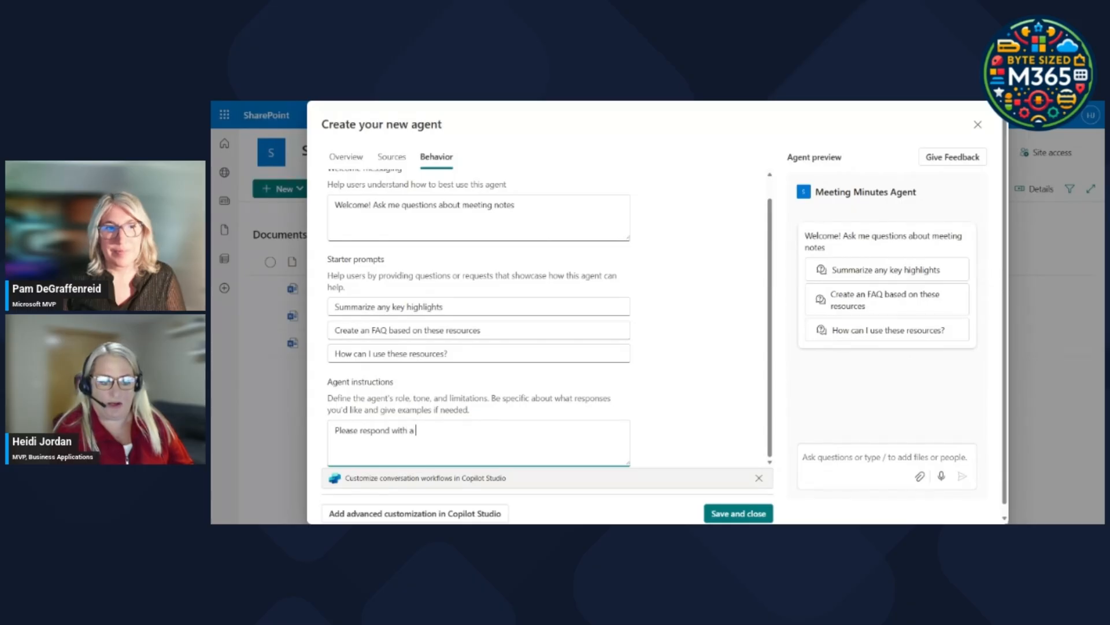
{"action": "type", "text": "positive tone and teh"}
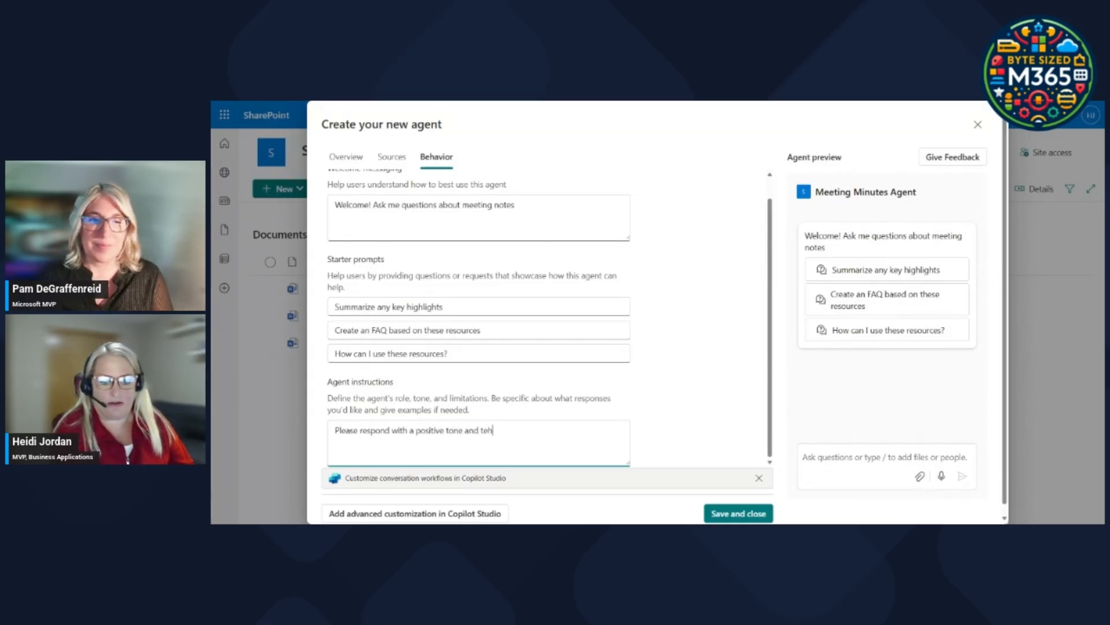
{"action": "key", "text": "BackSpace"}
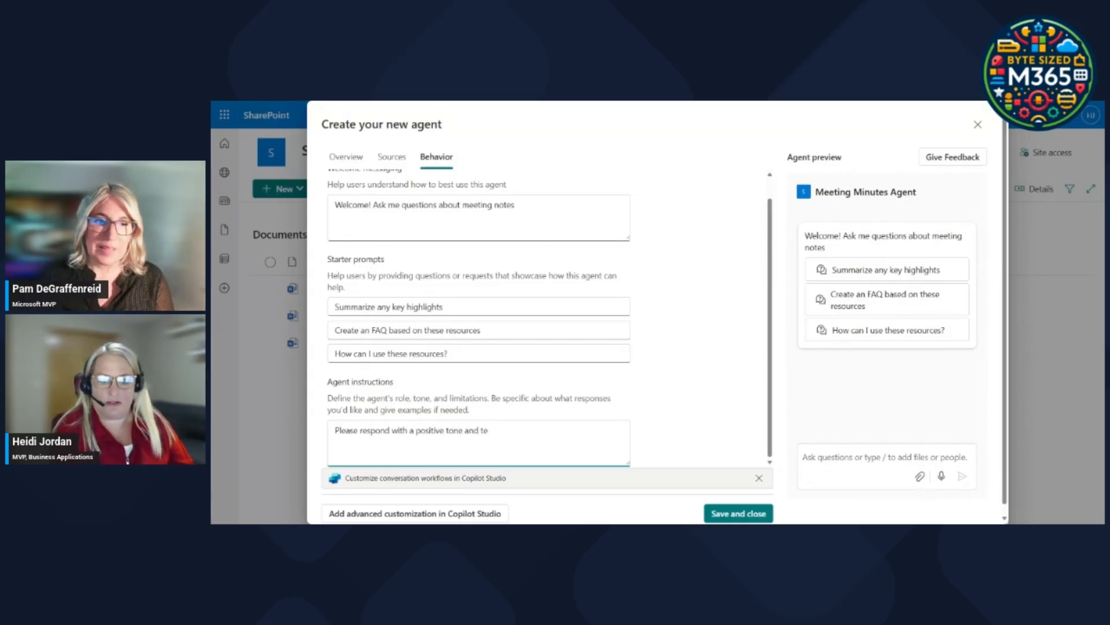
{"action": "type", "text": "chnical in nature."}
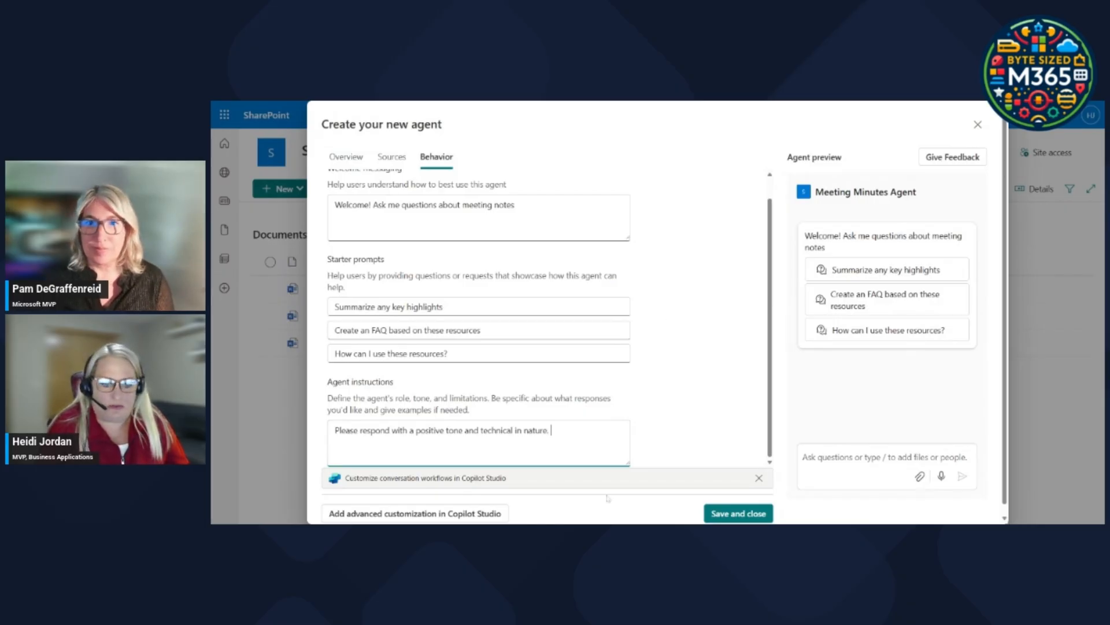
Save the Meeting Minutes Agent and close both its editor and its chat
{"action": "scroll", "coordinate": [734, 382], "scroll_direction": "down", "scroll_amount": 1}
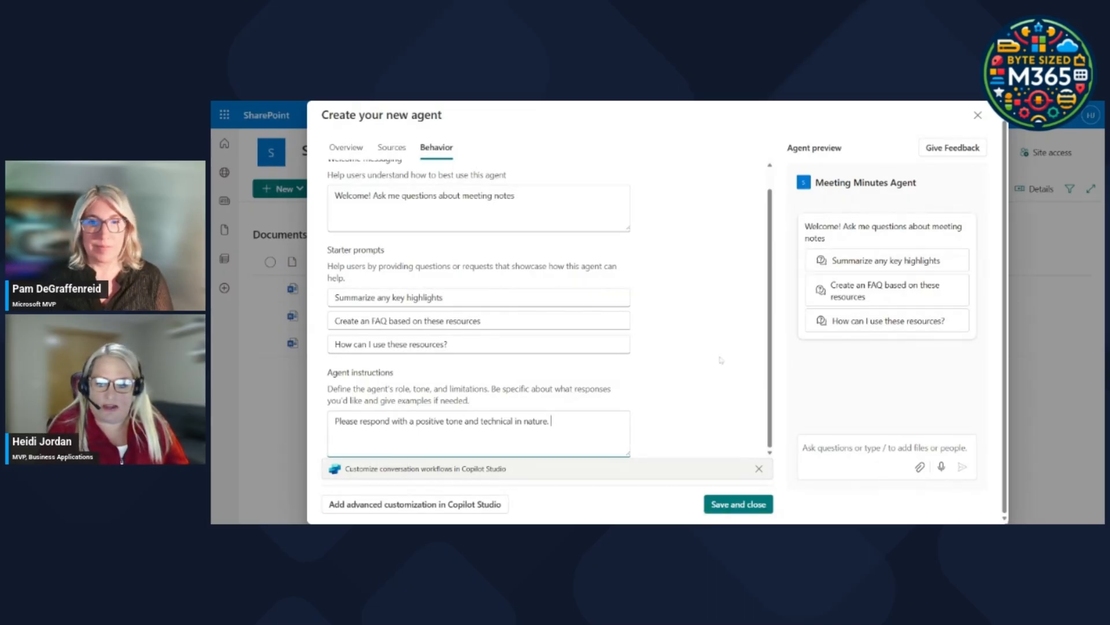
{"action": "left_click", "coordinate": [739, 504]}
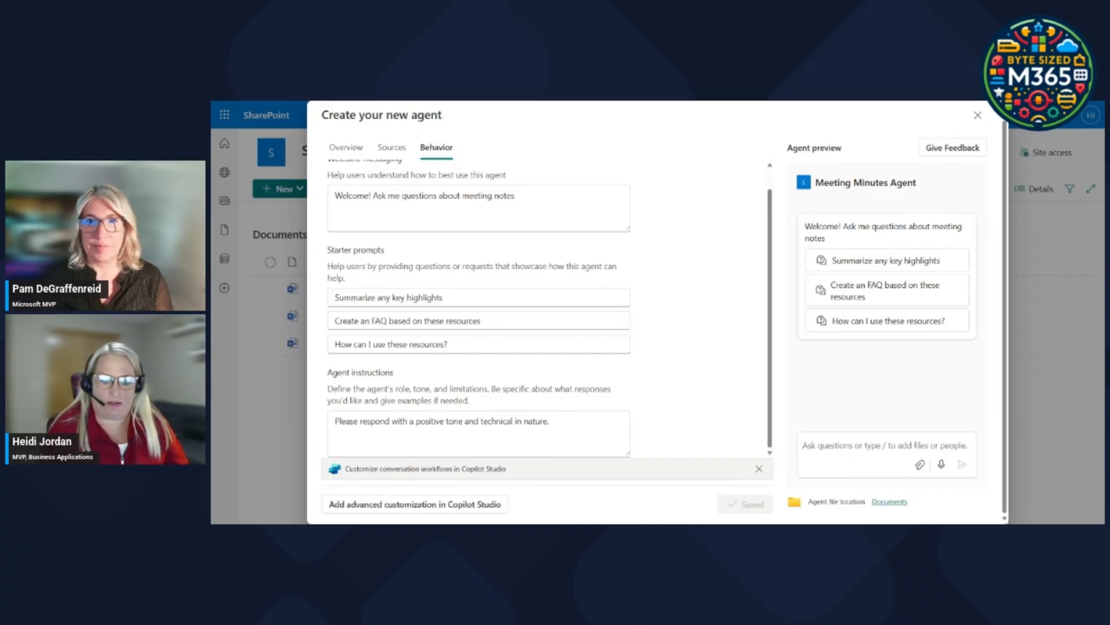
{"action": "left_click", "coordinate": [978, 115]}
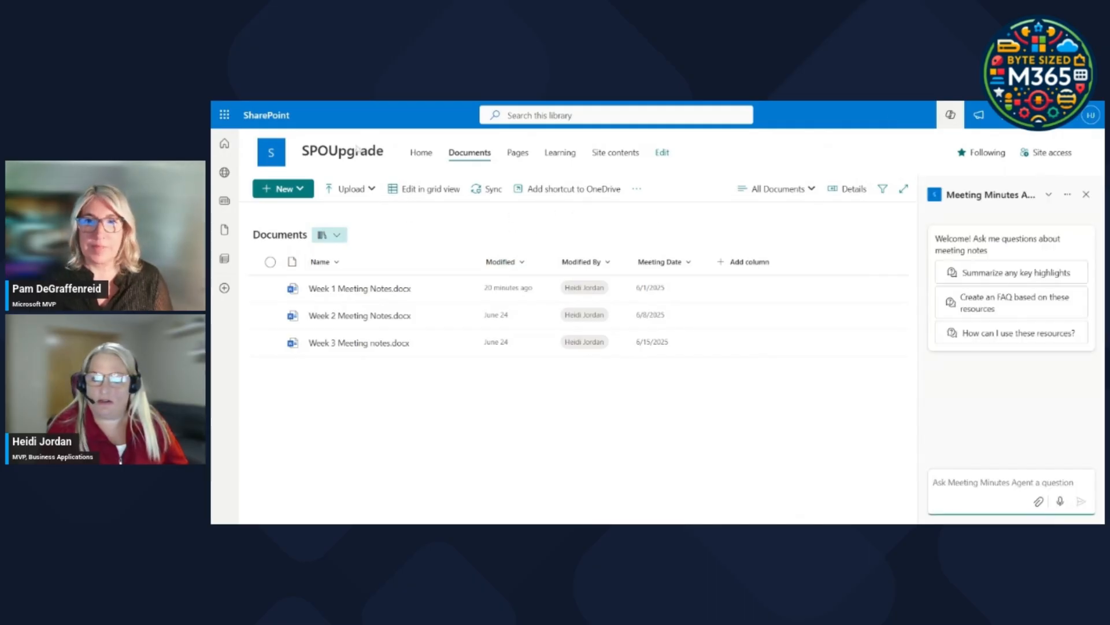
{"action": "left_click", "coordinate": [1086, 195]}
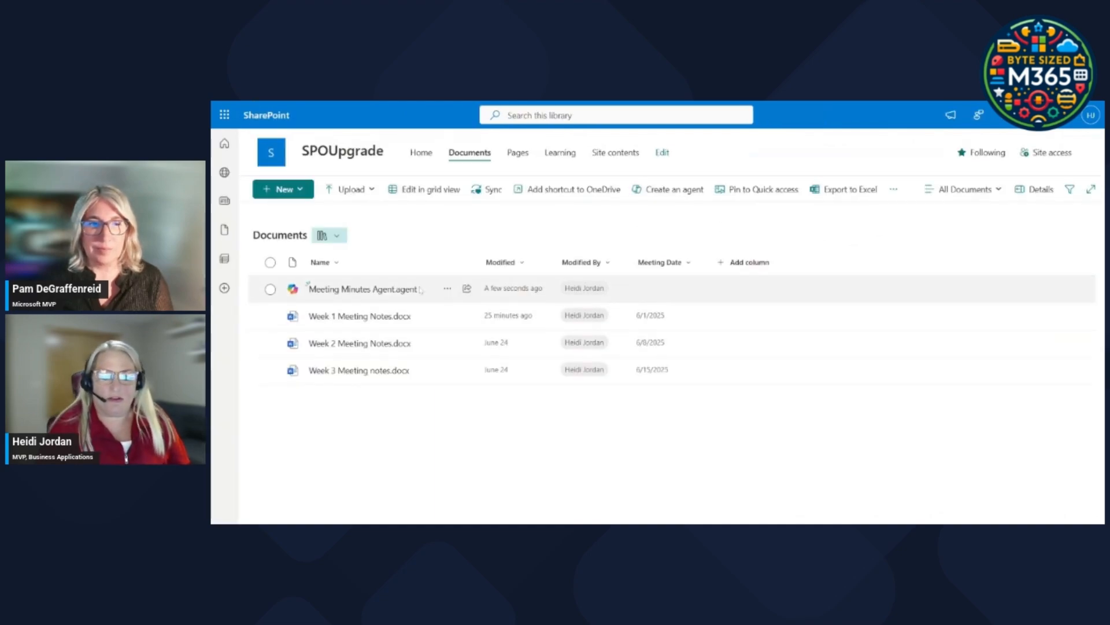
Open the Meeting Minutes Agent from its file in the Documents library and leave no files selected
{"action": "mouse_move", "coordinate": [352, 292]}
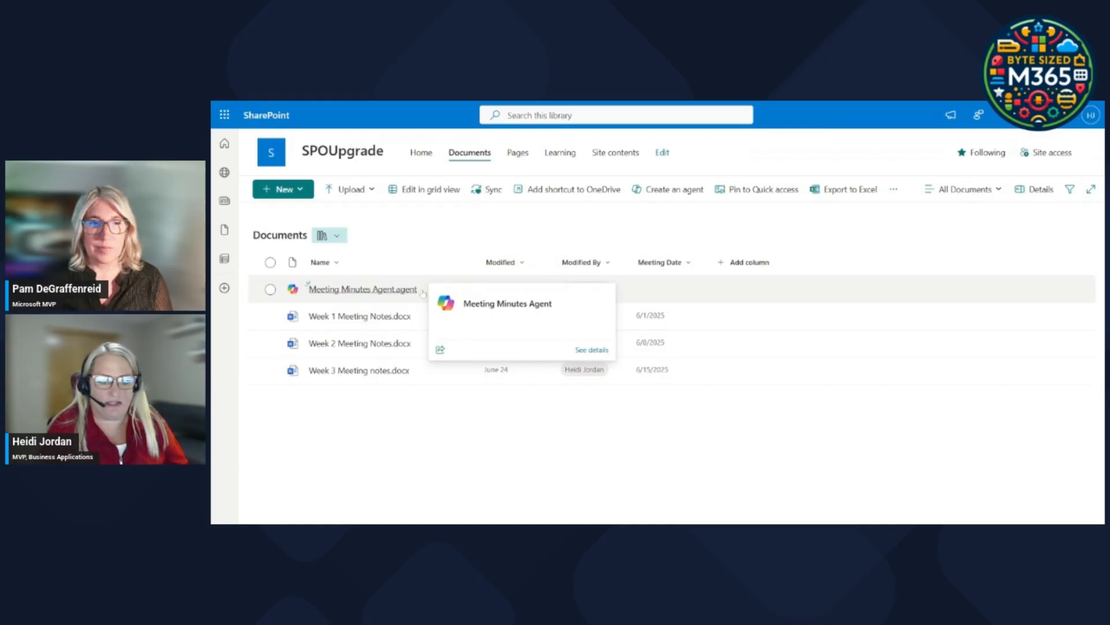
{"action": "left_click", "coordinate": [720, 292]}
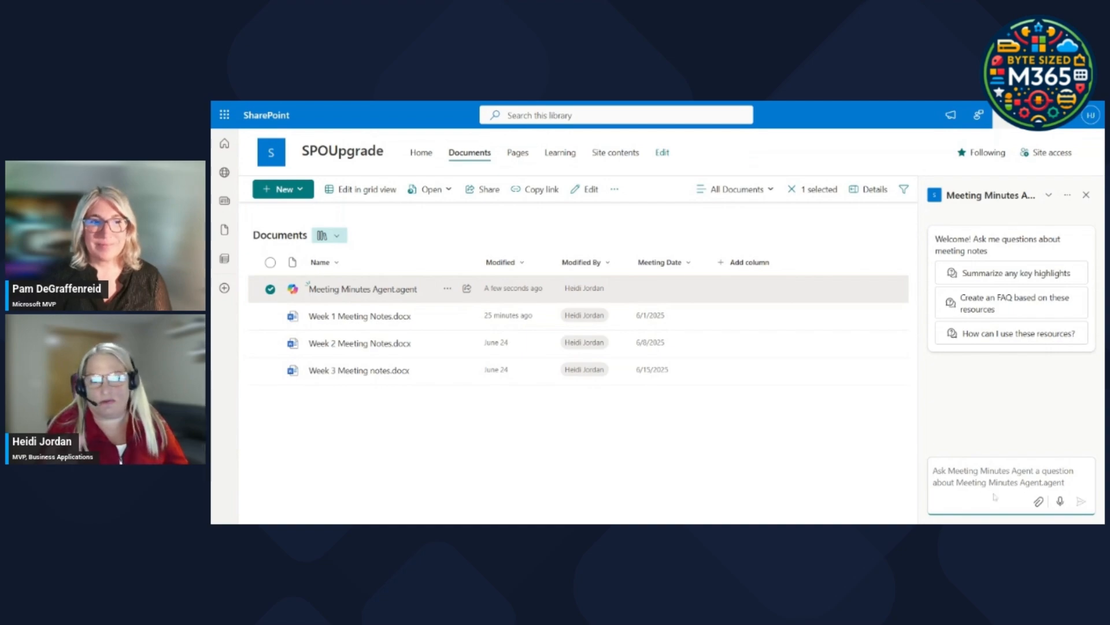
{"action": "left_click", "coordinate": [270, 288]}
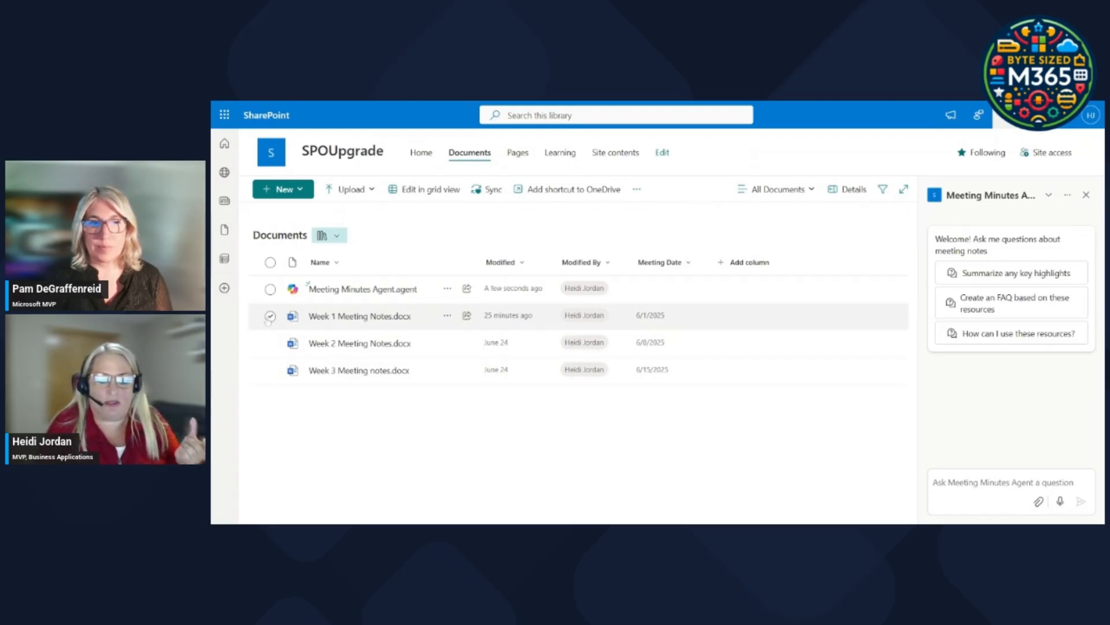
{"action": "left_click", "coordinate": [270, 316]}
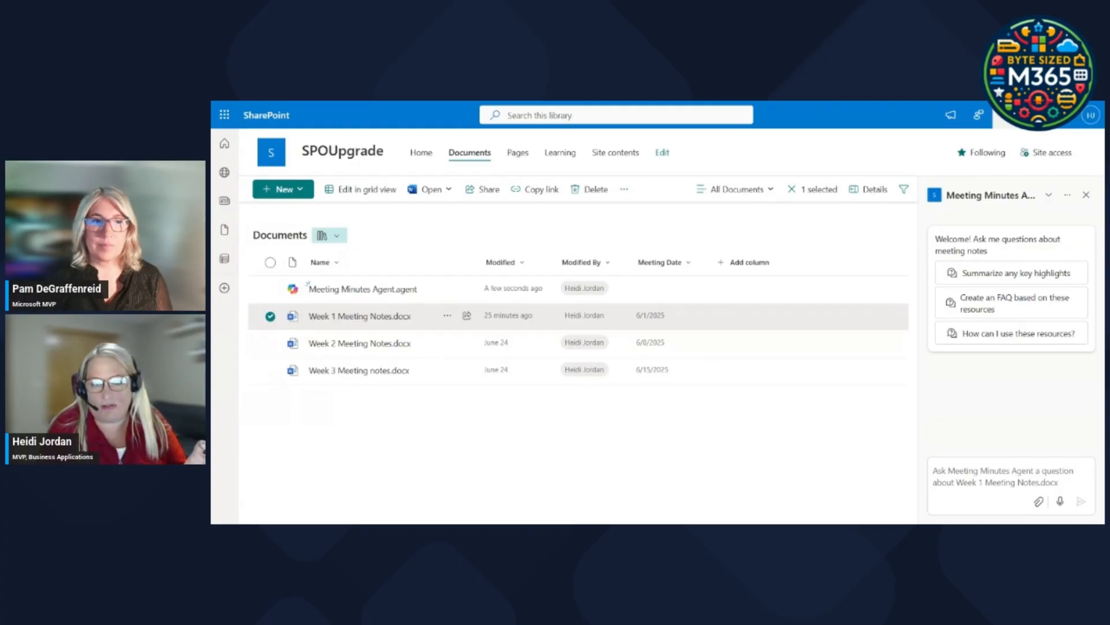
{"action": "left_click", "coordinate": [270, 317]}
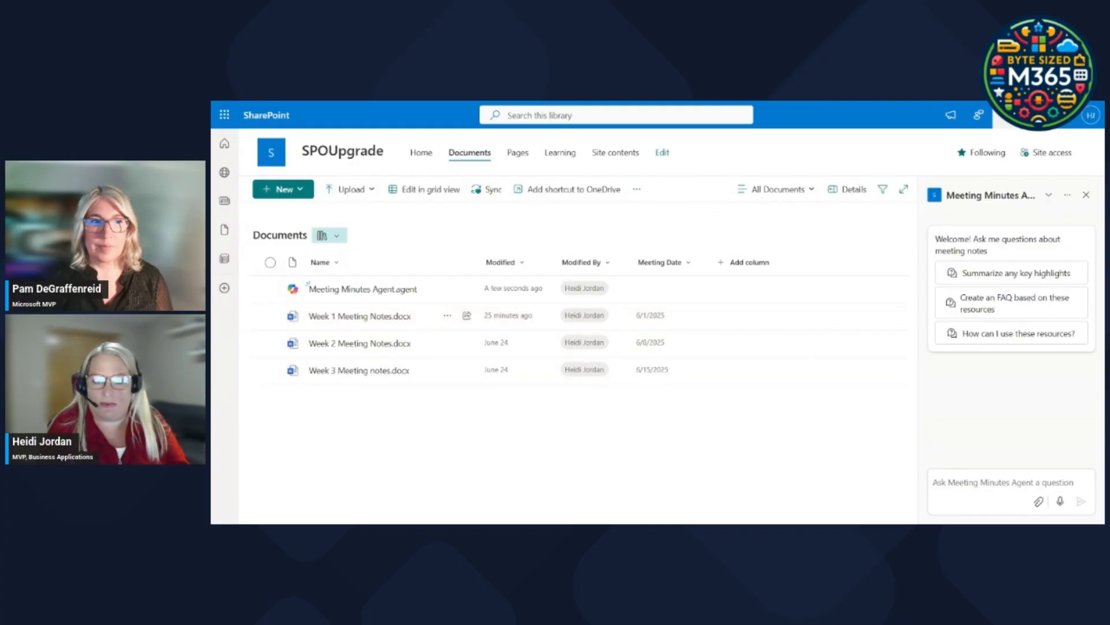
Ask the Meeting Minutes Agent "Was a SIA submitted for this project?"
{"action": "left_click", "coordinate": [967, 491]}
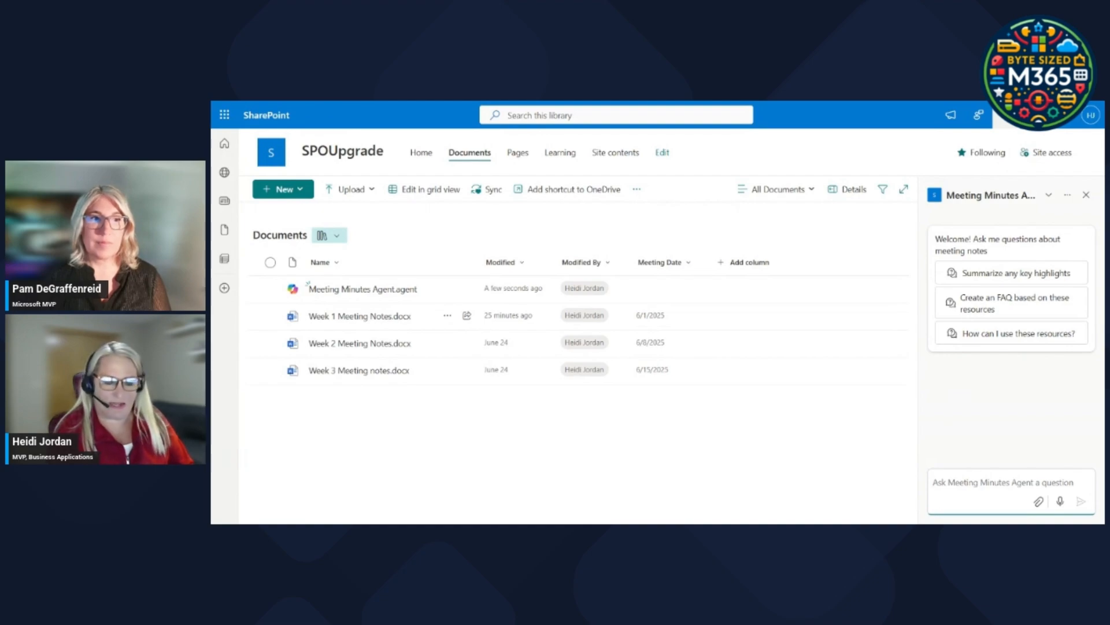
{"action": "type", "text": "W"}
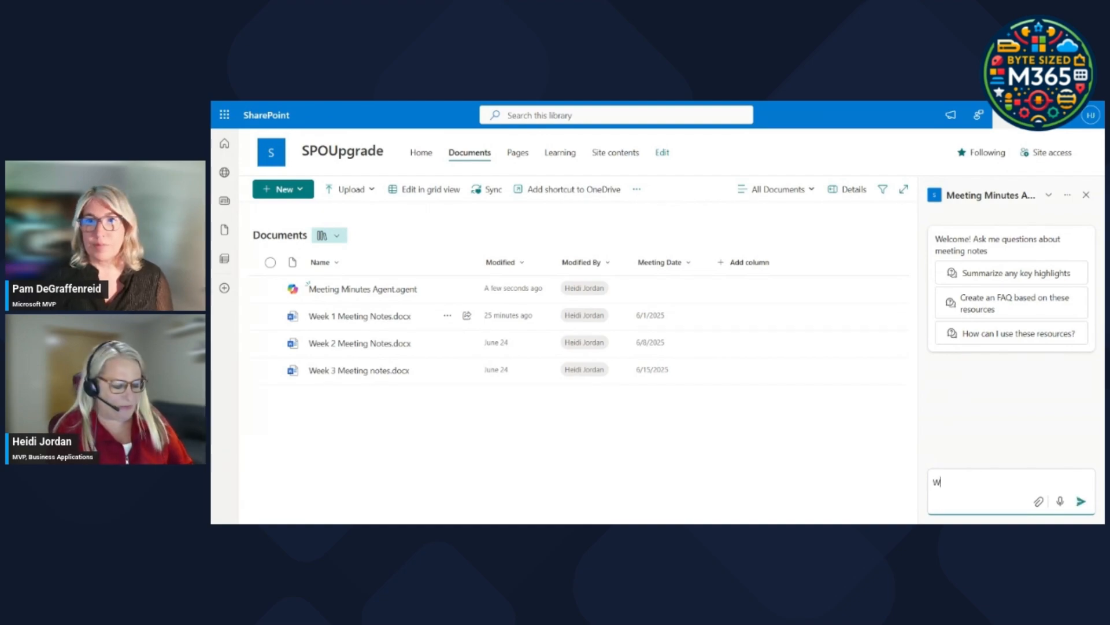
{"action": "type", "text": "as a shoftware"}
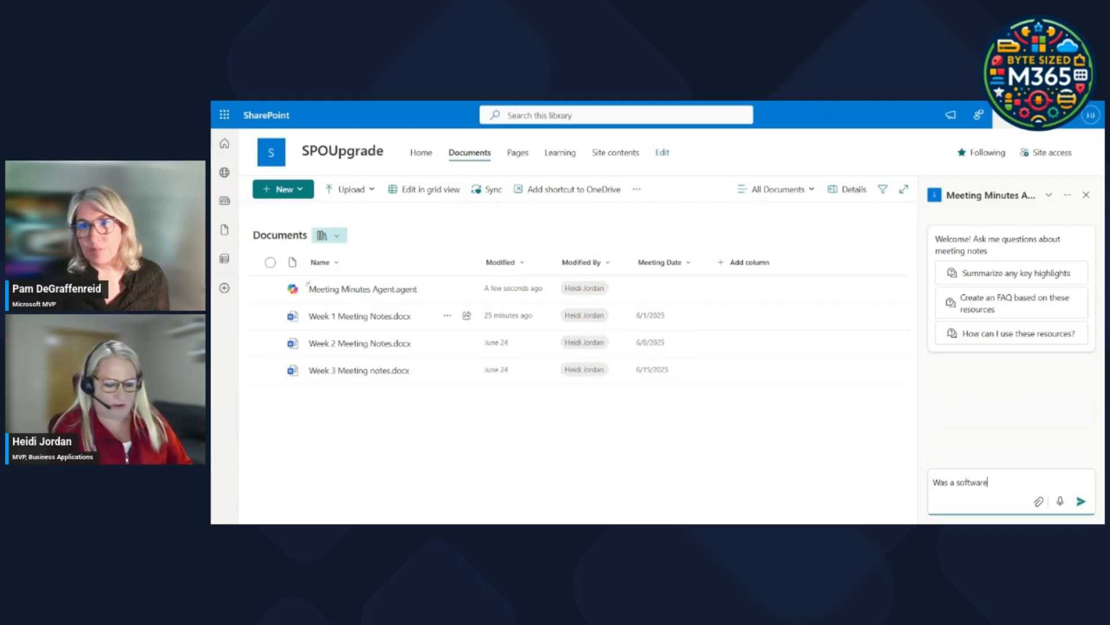
{"action": "key", "text": "BackSpace"}
{"action": "key", "text": "BackSpace"}
{"action": "key", "text": "BackSpace"}
{"action": "key", "text": "BackSpace"}
{"action": "key", "text": "BackSpace"}
{"action": "key", "text": "BackSpace"}
{"action": "key", "text": "BackSpace"}
{"action": "key", "text": "BackSpace"}
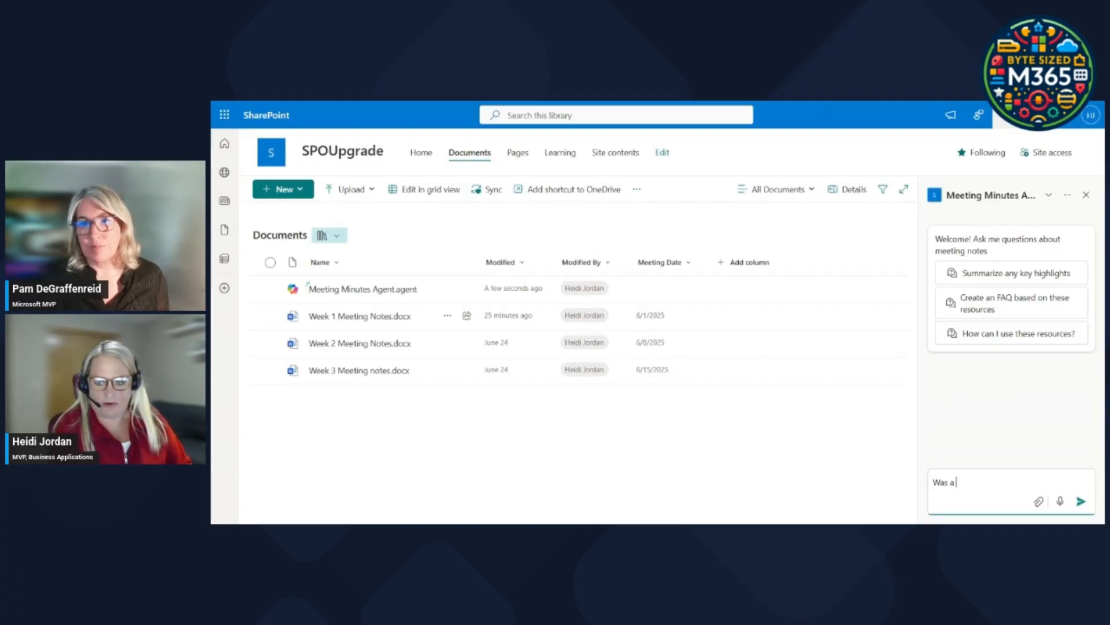
{"action": "type", "text": "SIA re"}
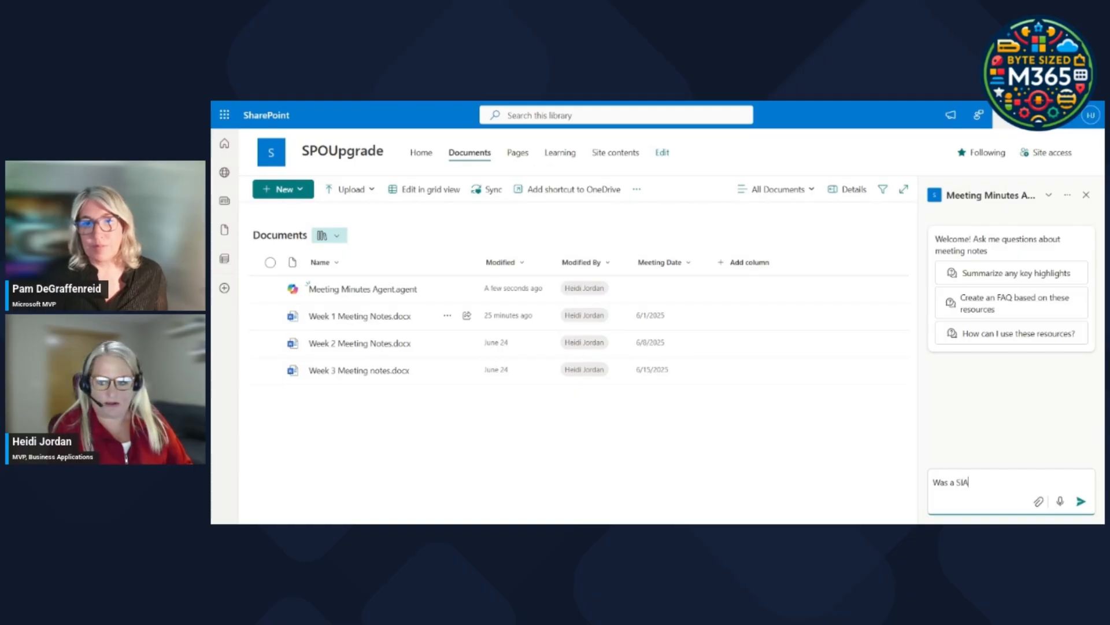
{"action": "key", "text": "BackSpace"}
{"action": "key", "text": "BackSpace"}
{"action": "type", "text": "submitted for hi"}
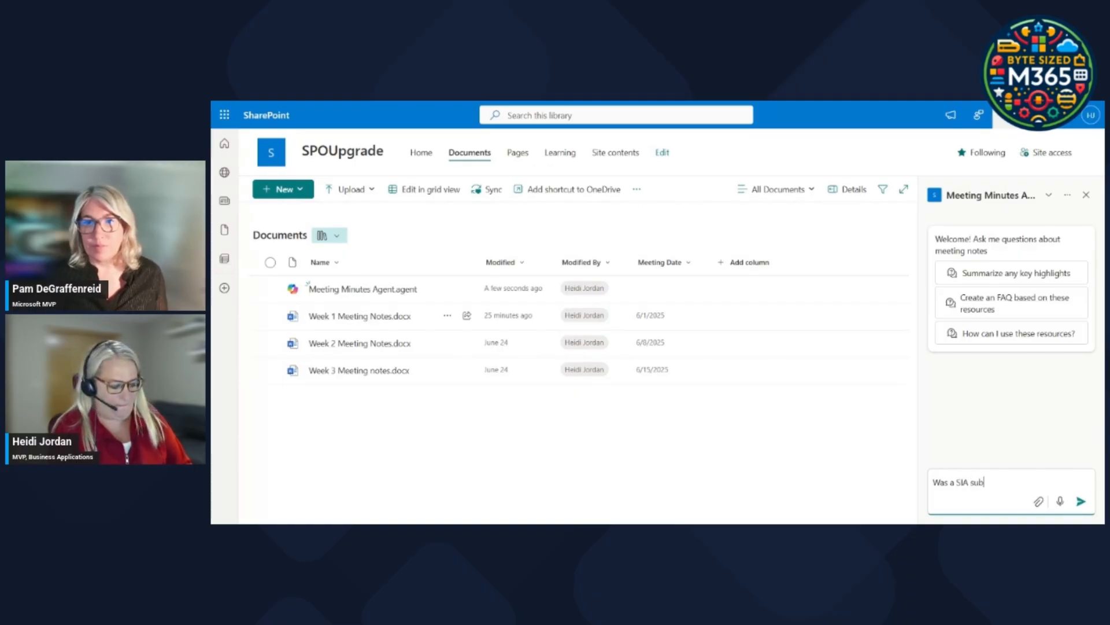
{"action": "key", "text": "BackSpace"}
{"action": "key", "text": "BackSpace"}
{"action": "type", "text": "thi"}
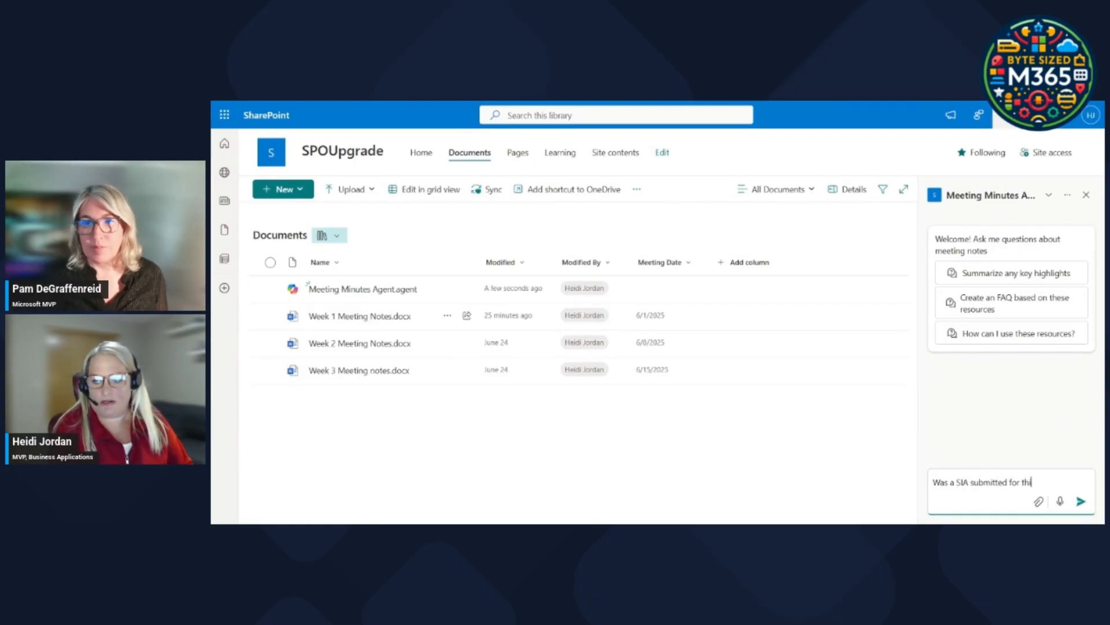
{"action": "type", "text": "s project?"}
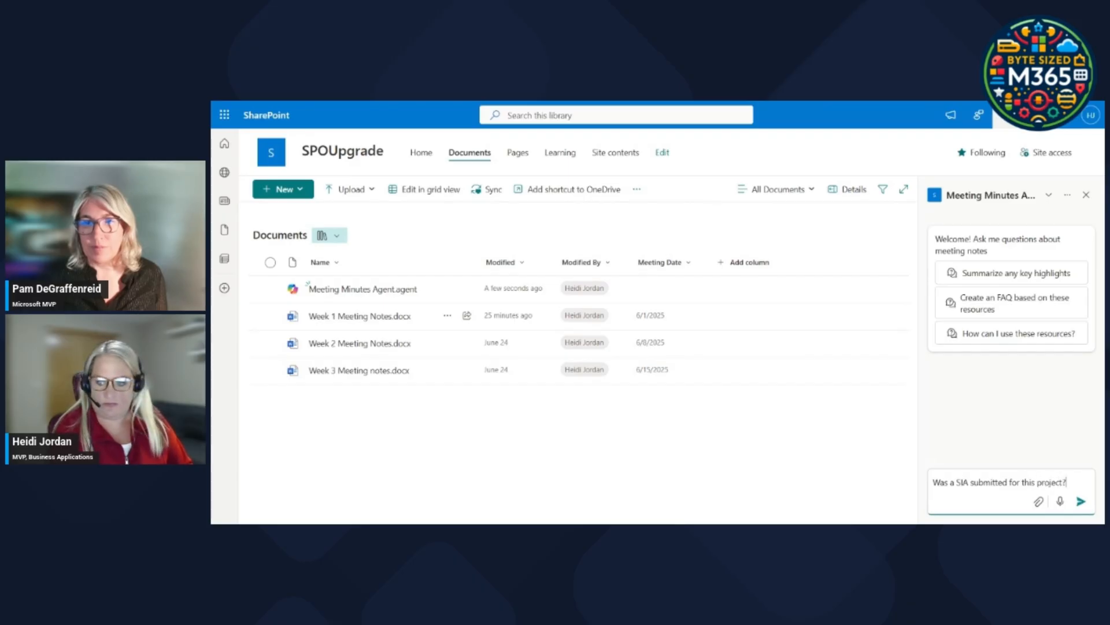
{"action": "key", "text": "Return"}
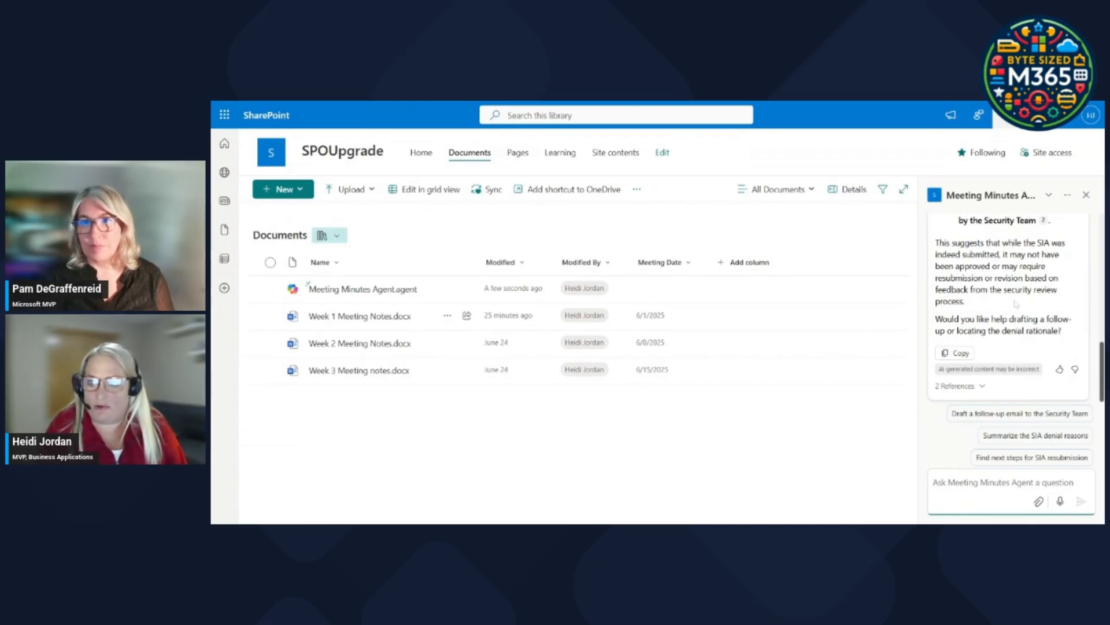
Read the agent's answer about the SIA submission from start to end and close the agent chat
{"action": "scroll", "coordinate": [1020, 308], "scroll_direction": "up", "scroll_amount": 3}
{"action": "scroll", "coordinate": [1012, 259], "scroll_direction": "up", "scroll_amount": 1}
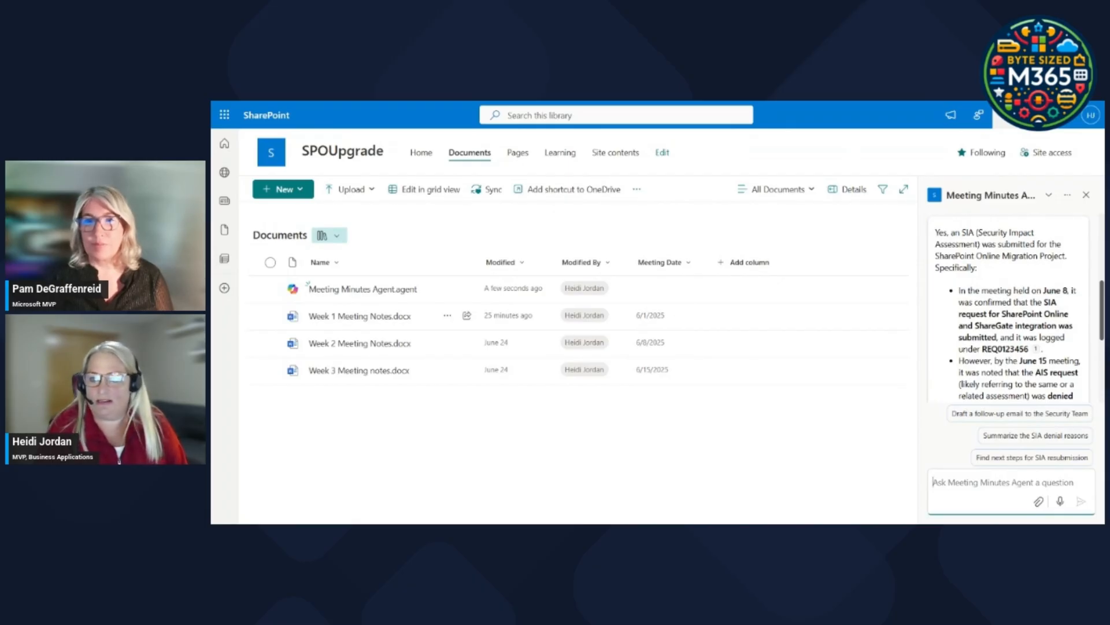
{"action": "mouse_move", "coordinate": [1037, 349]}
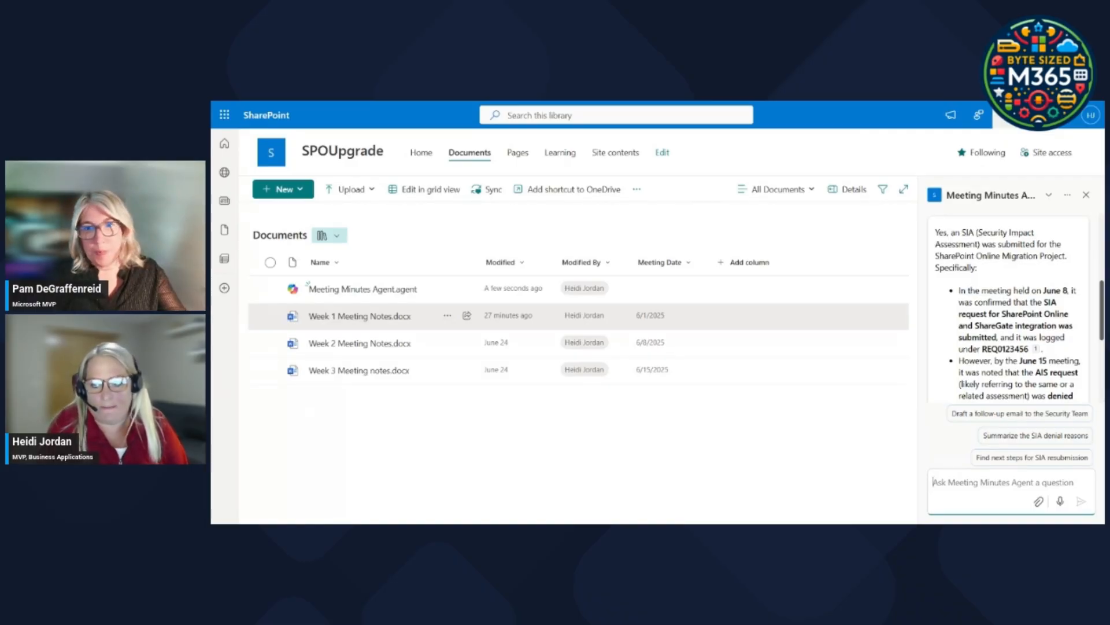
{"action": "scroll", "coordinate": [1009, 307], "scroll_direction": "down", "scroll_amount": 4}
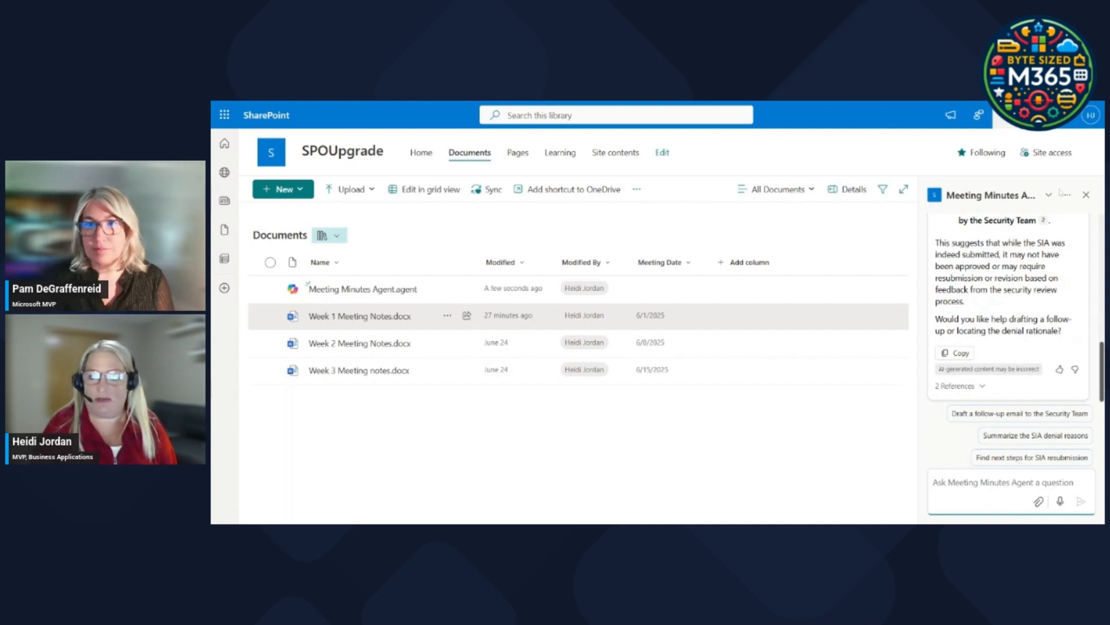
{"action": "left_click", "coordinate": [1087, 197]}
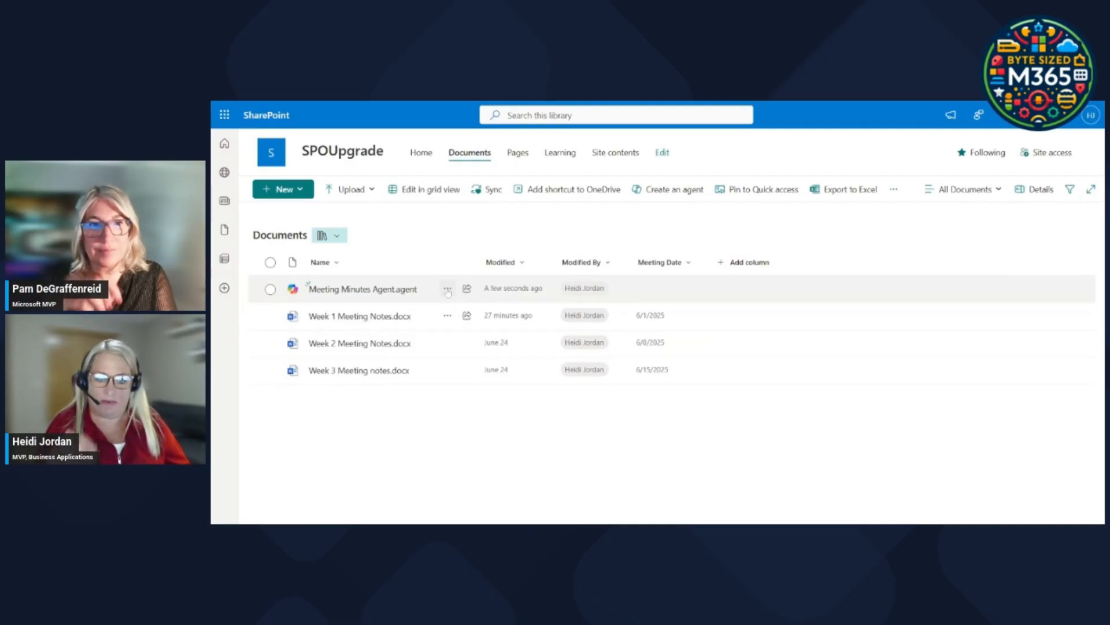
Check the access settings of the Meeting Minutes Agent file in the Documents library, close them and deselect the file
{"action": "left_click", "coordinate": [447, 289]}
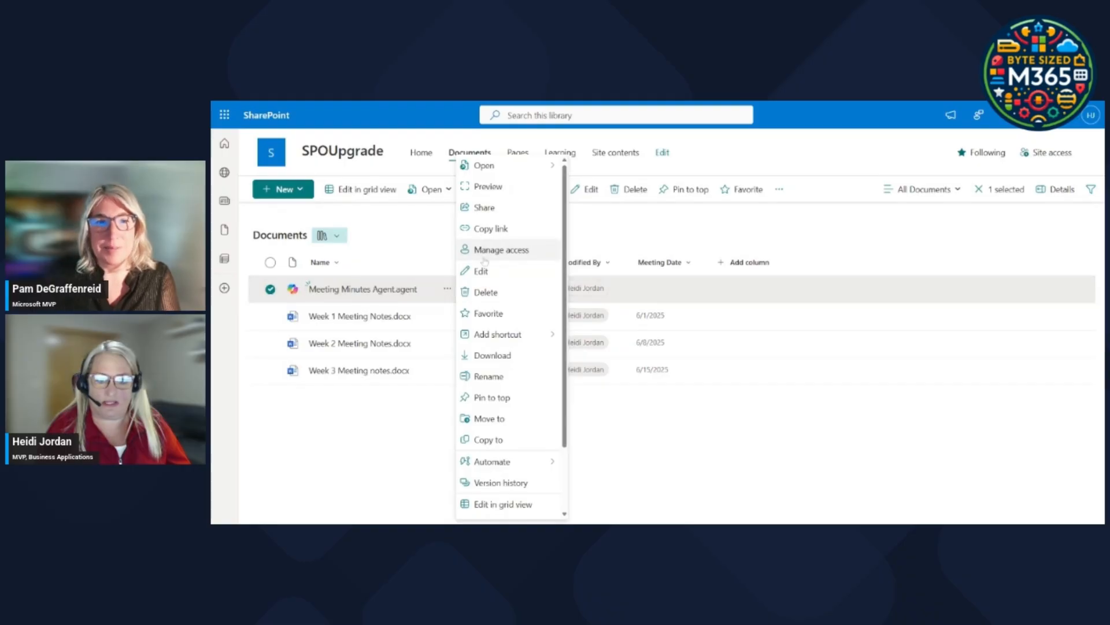
{"action": "left_click", "coordinate": [485, 253]}
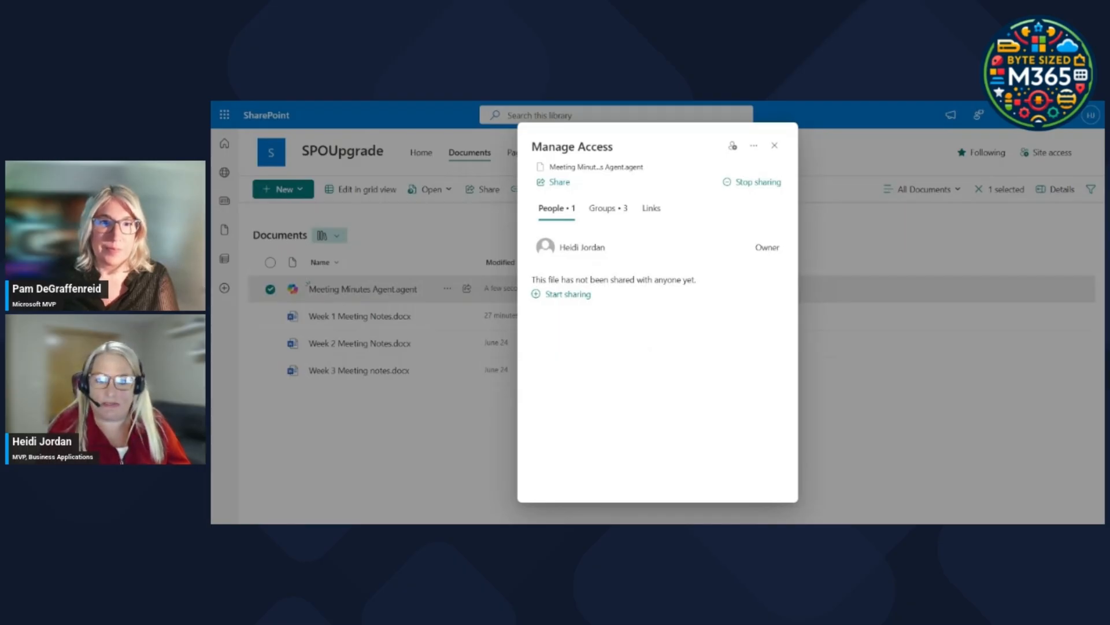
{"action": "left_click", "coordinate": [774, 145]}
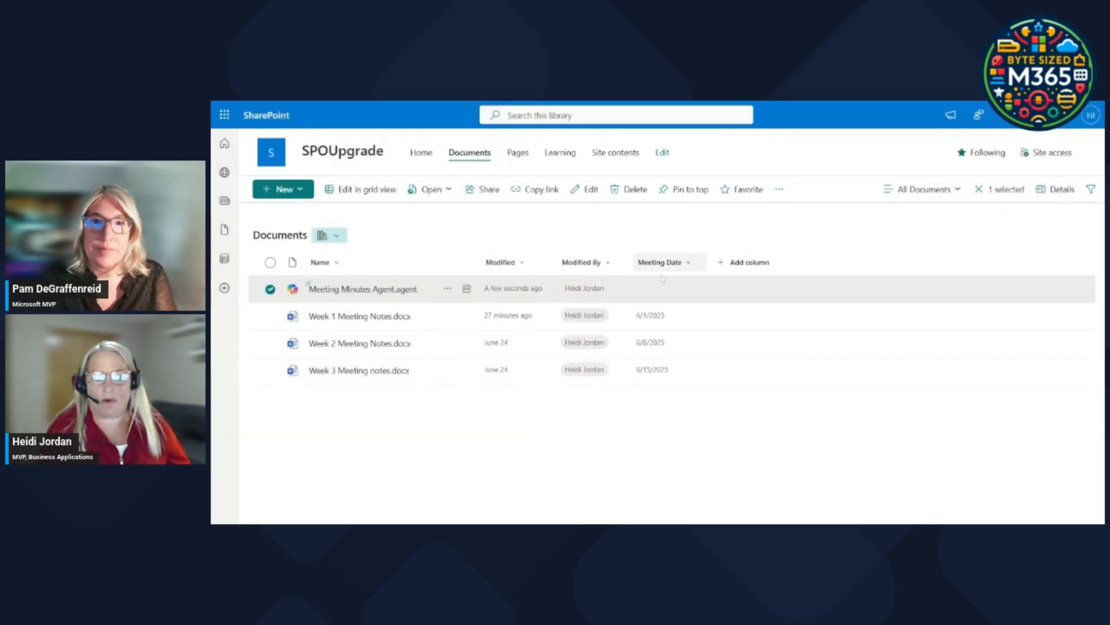
{"action": "left_click", "coordinate": [270, 289]}
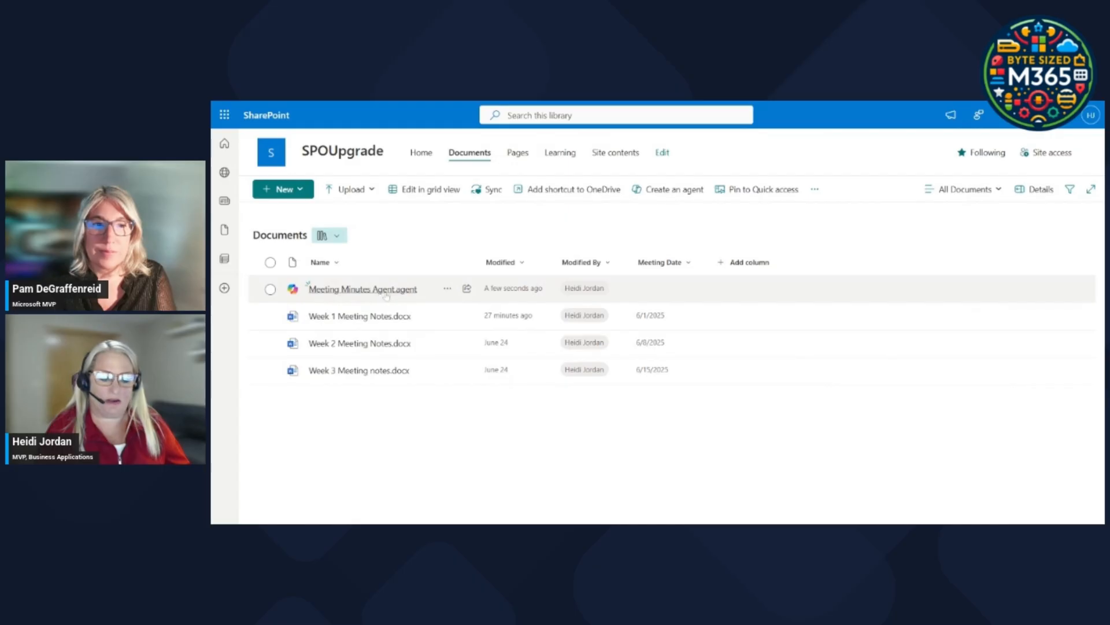
Reopen the Meeting Minutes Agent chat and set the agent as an approved agent for this site
{"action": "mouse_move", "coordinate": [388, 297]}
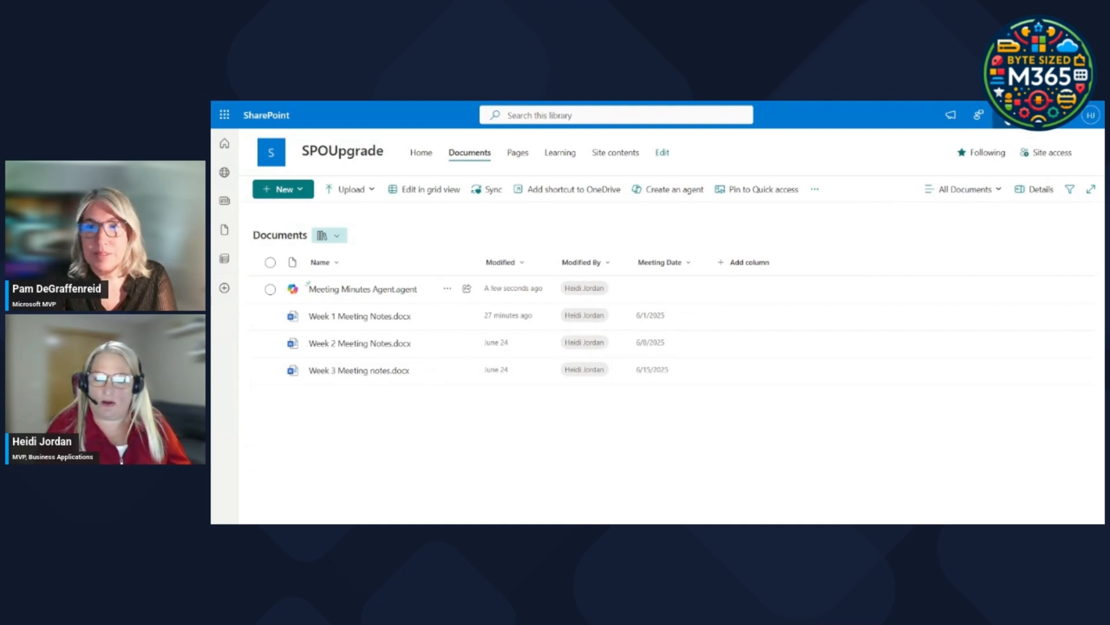
{"action": "left_click", "coordinate": [1007, 118]}
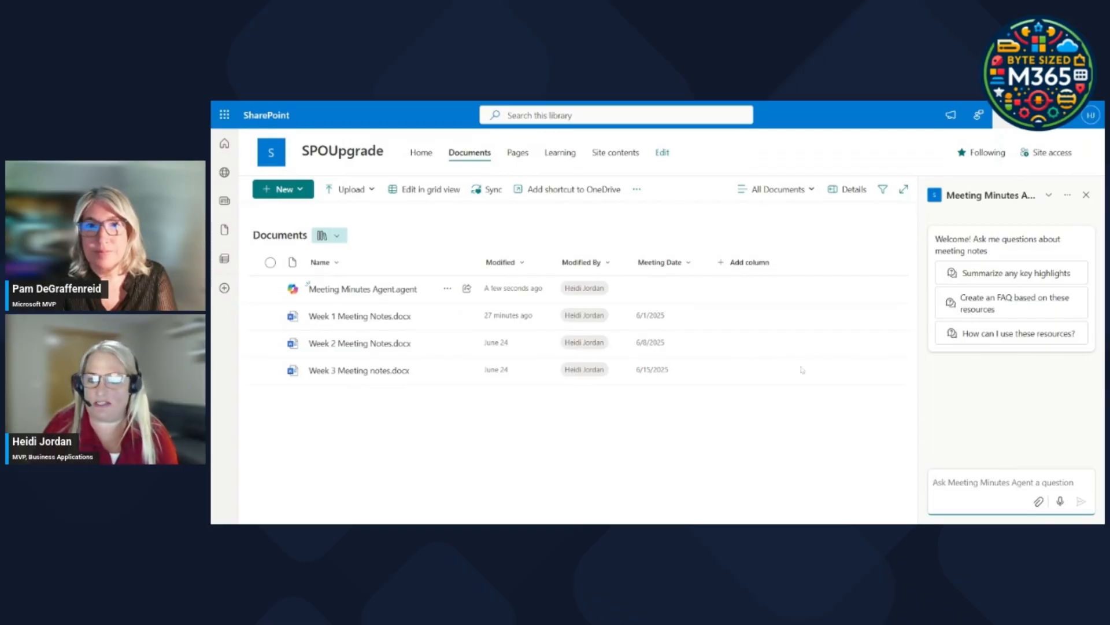
{"action": "left_click", "coordinate": [1067, 195]}
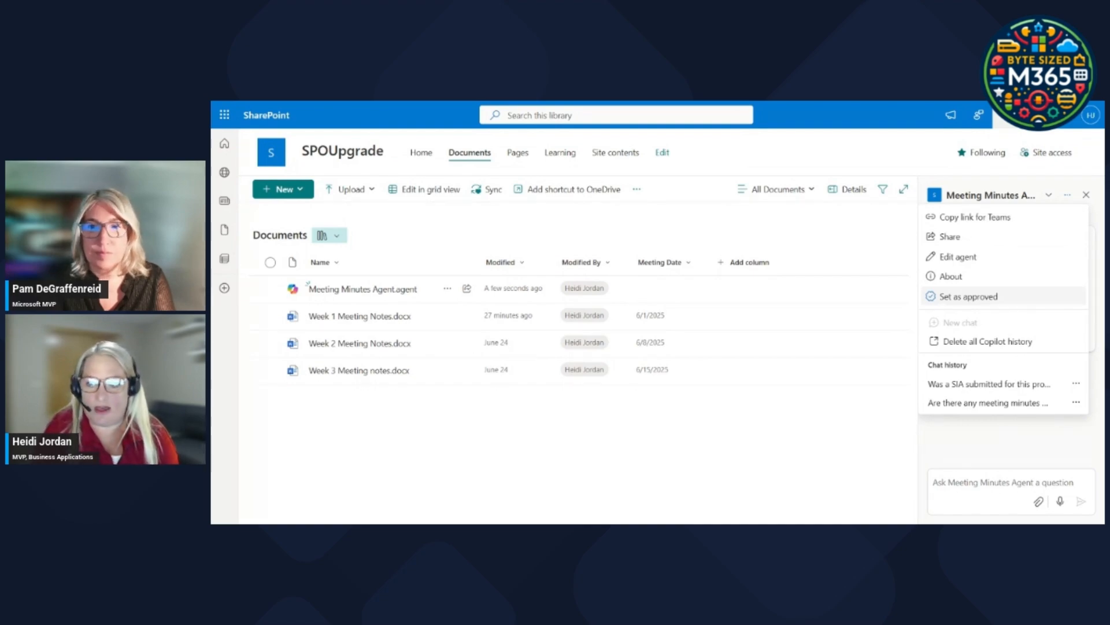
{"action": "left_click", "coordinate": [969, 296]}
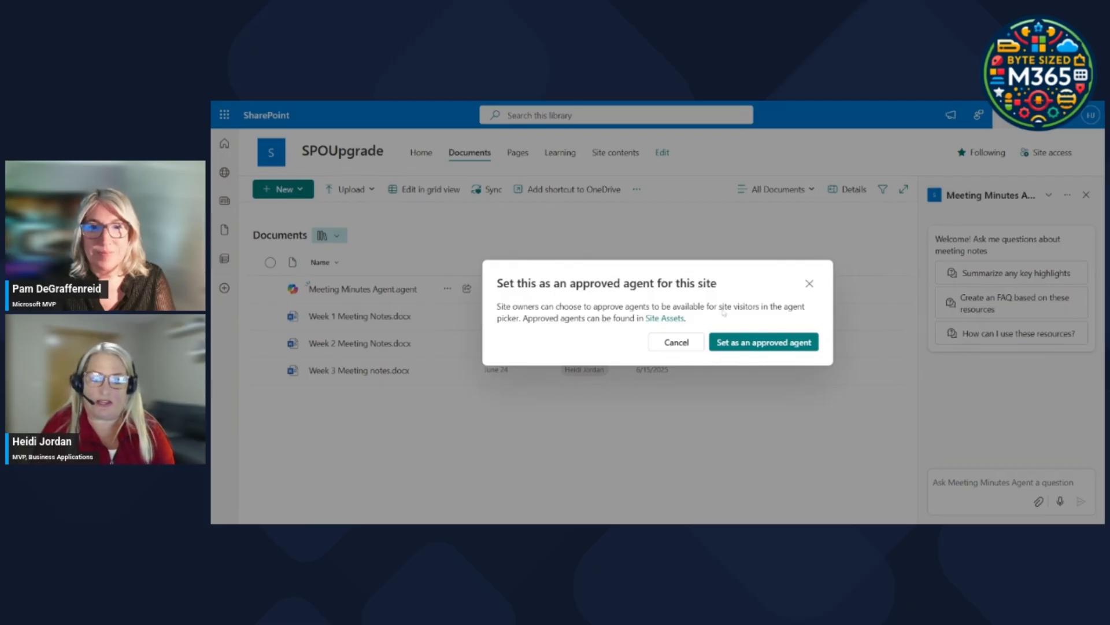
{"action": "left_click", "coordinate": [763, 345]}
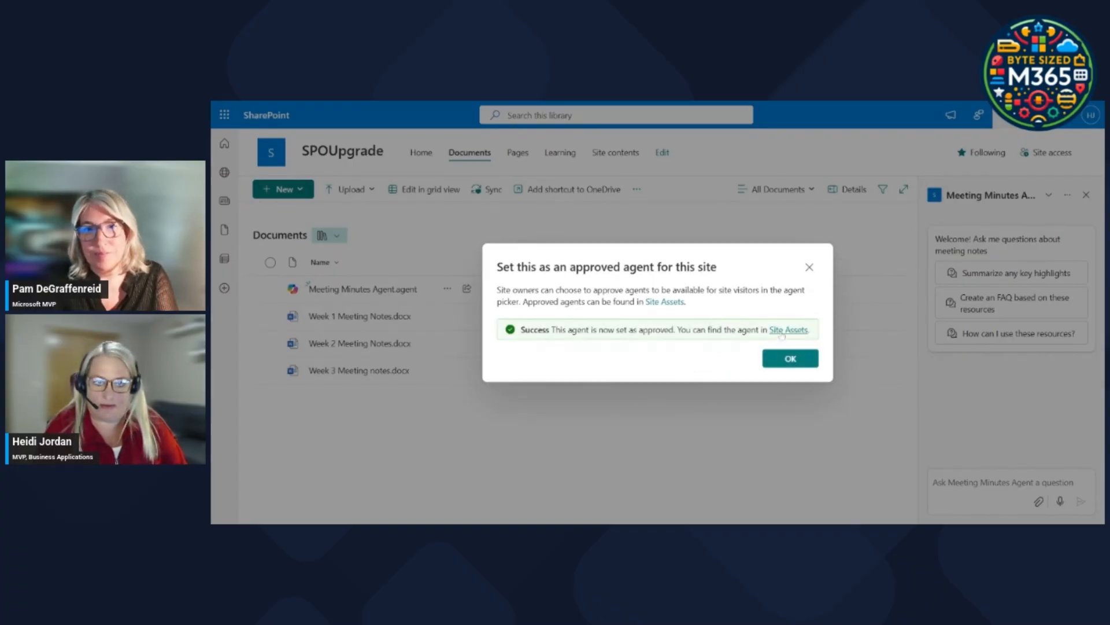
{"action": "left_click", "coordinate": [788, 359]}
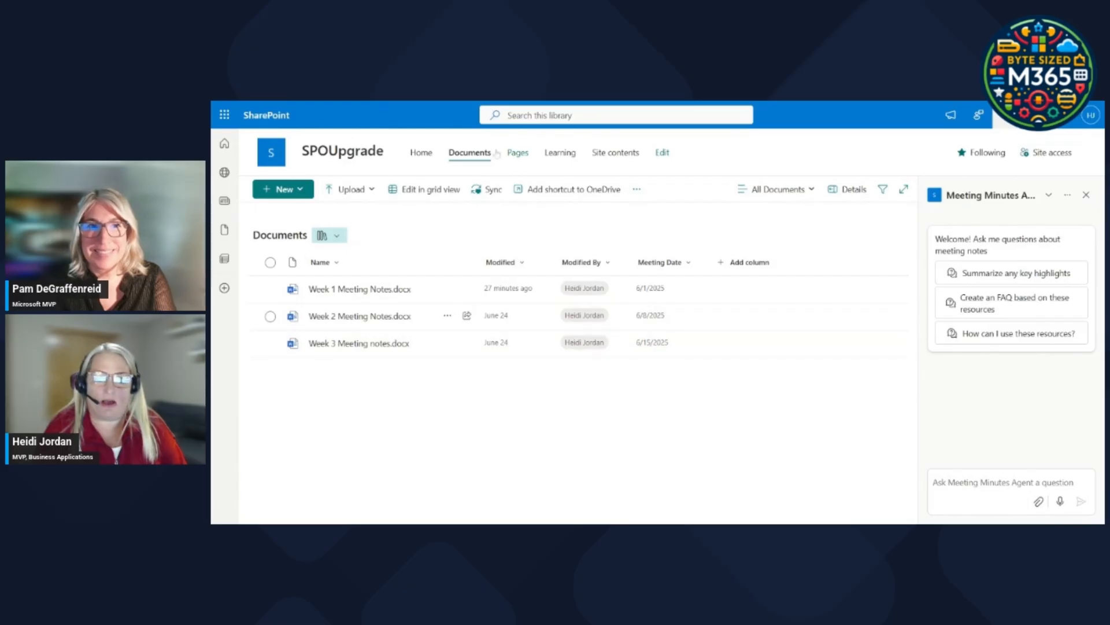
Go to the SPOUpgrade home page, view the agents offered in the agent picker and close the chat
{"action": "left_click", "coordinate": [350, 154]}
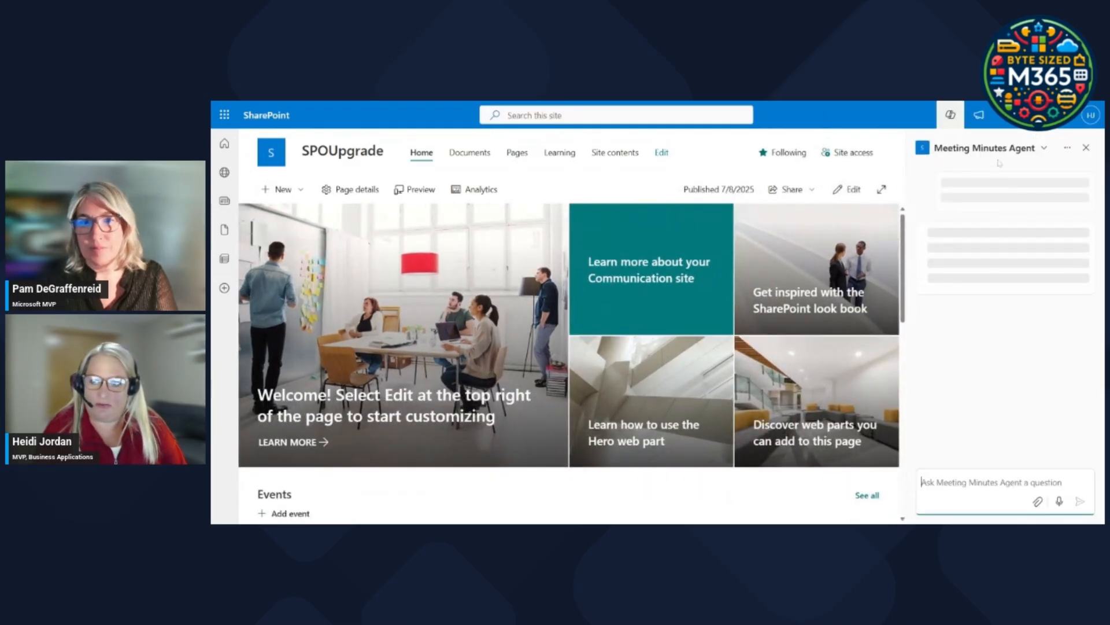
{"action": "left_click", "coordinate": [1044, 149]}
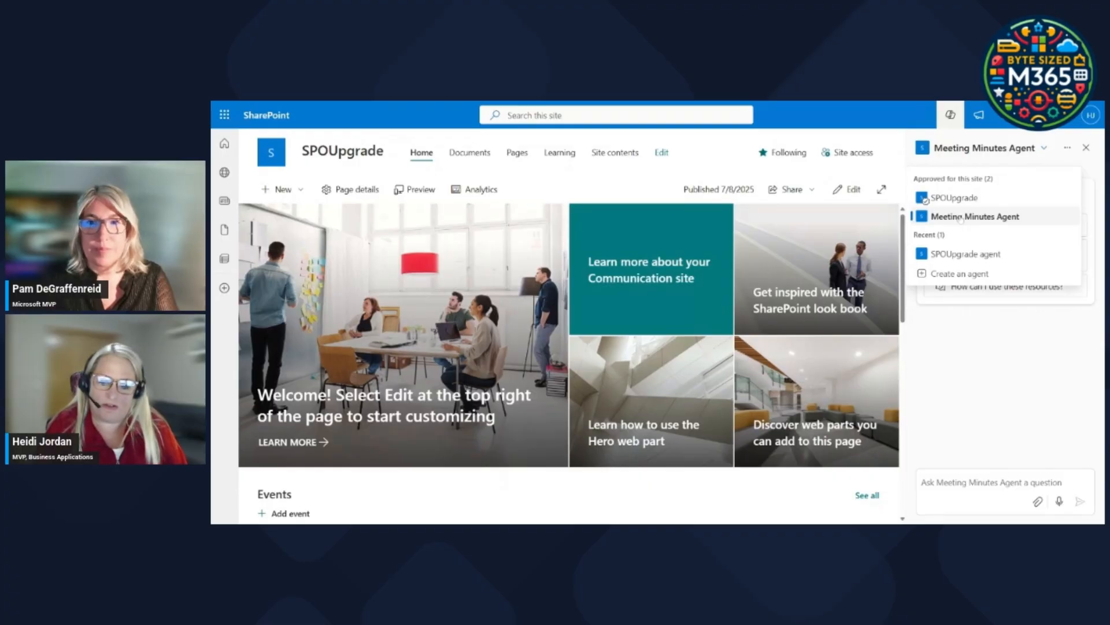
{"action": "left_click", "coordinate": [1086, 147]}
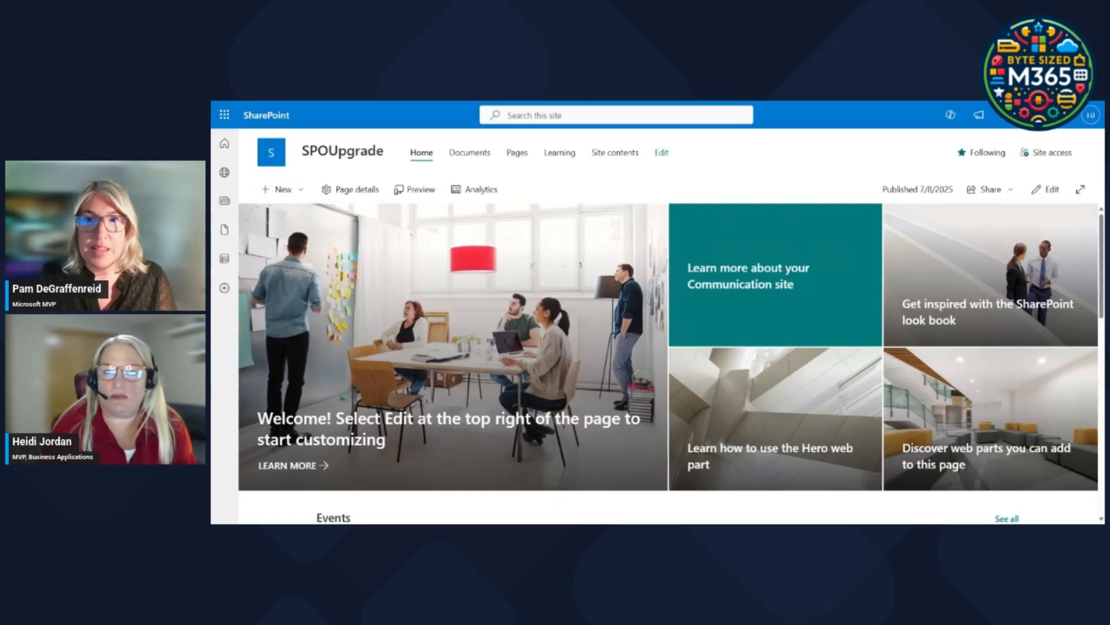
Return to the Documents library, check the approved agents in the site's agent picker and close the chat
{"action": "left_click", "coordinate": [469, 152]}
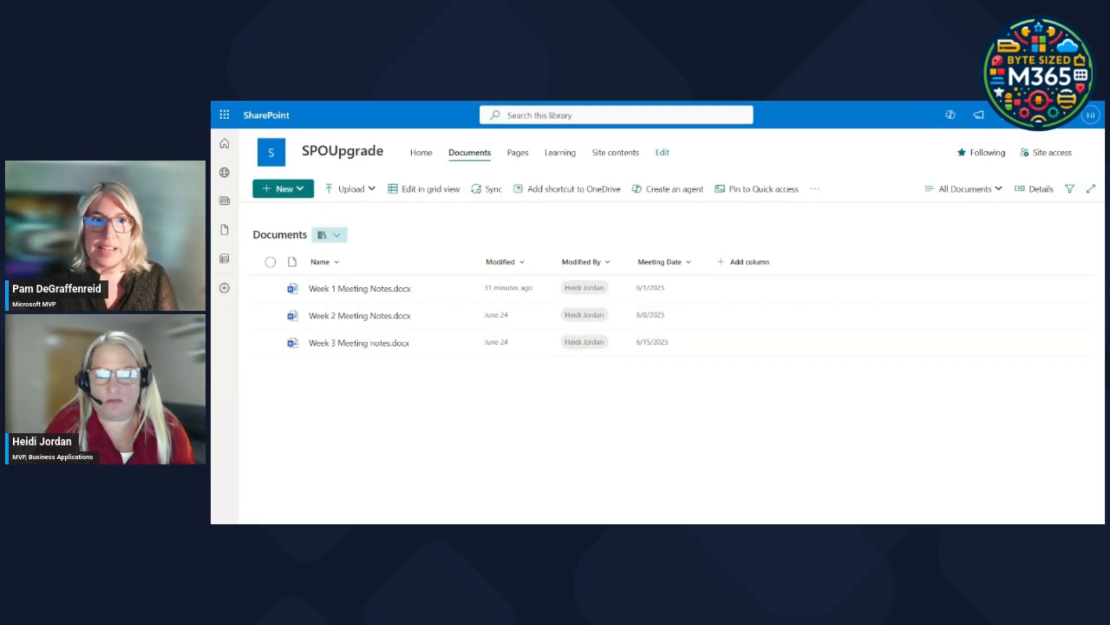
{"action": "left_click", "coordinate": [950, 114]}
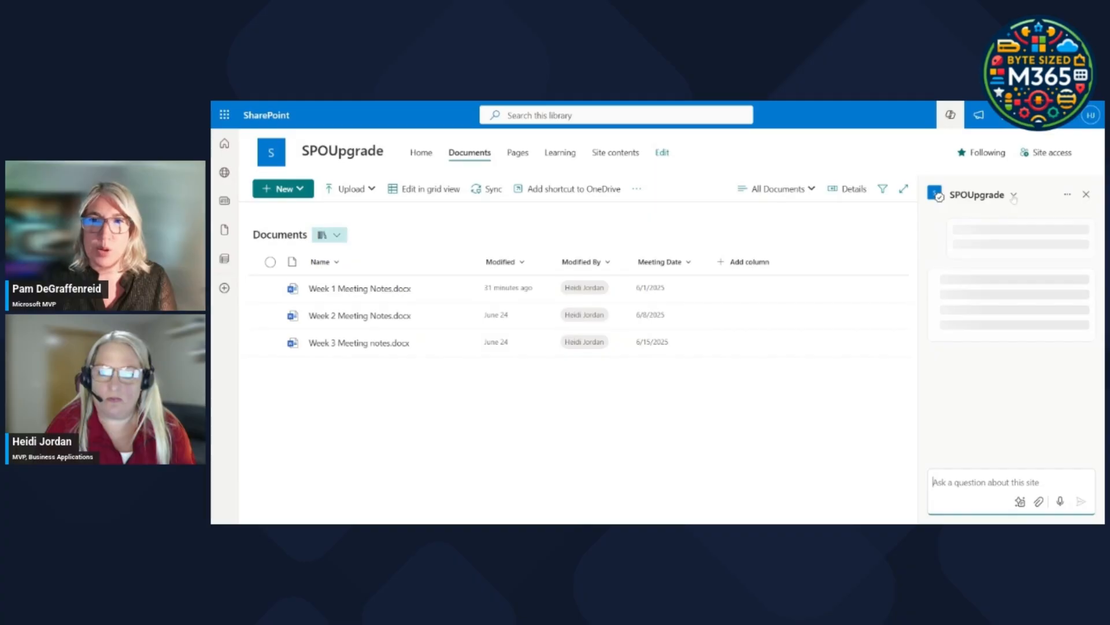
{"action": "left_click", "coordinate": [1014, 196]}
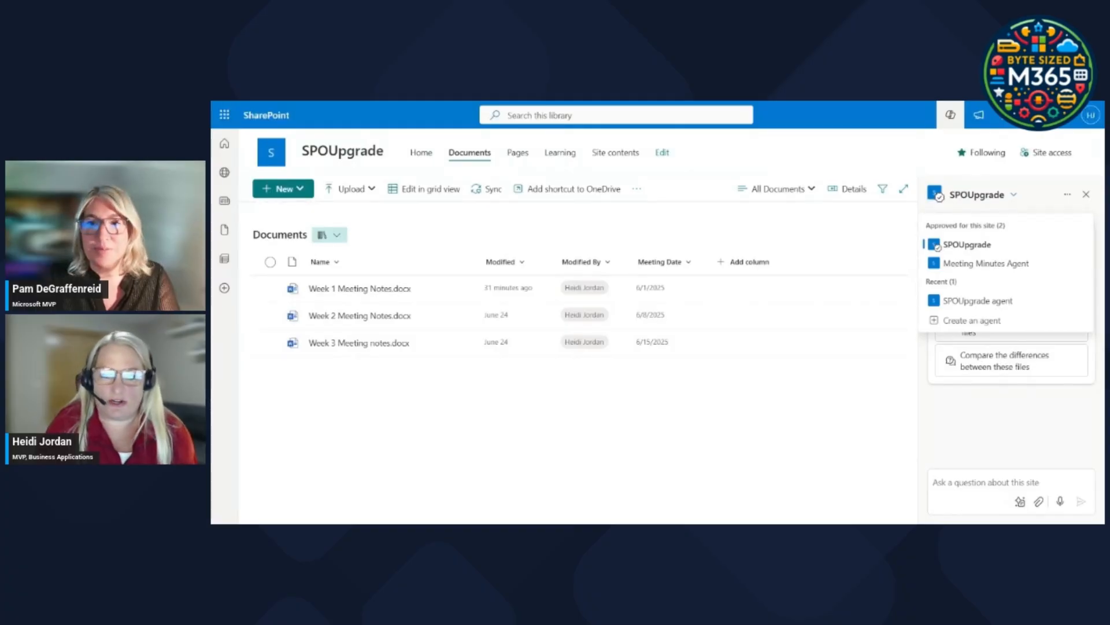
{"action": "left_click", "coordinate": [1086, 194]}
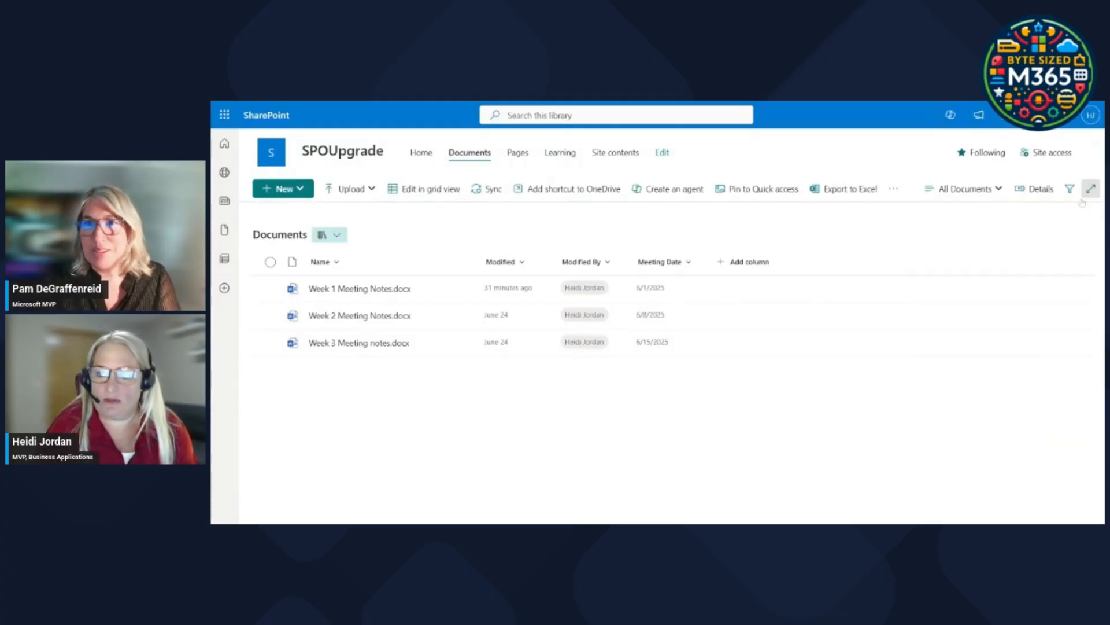